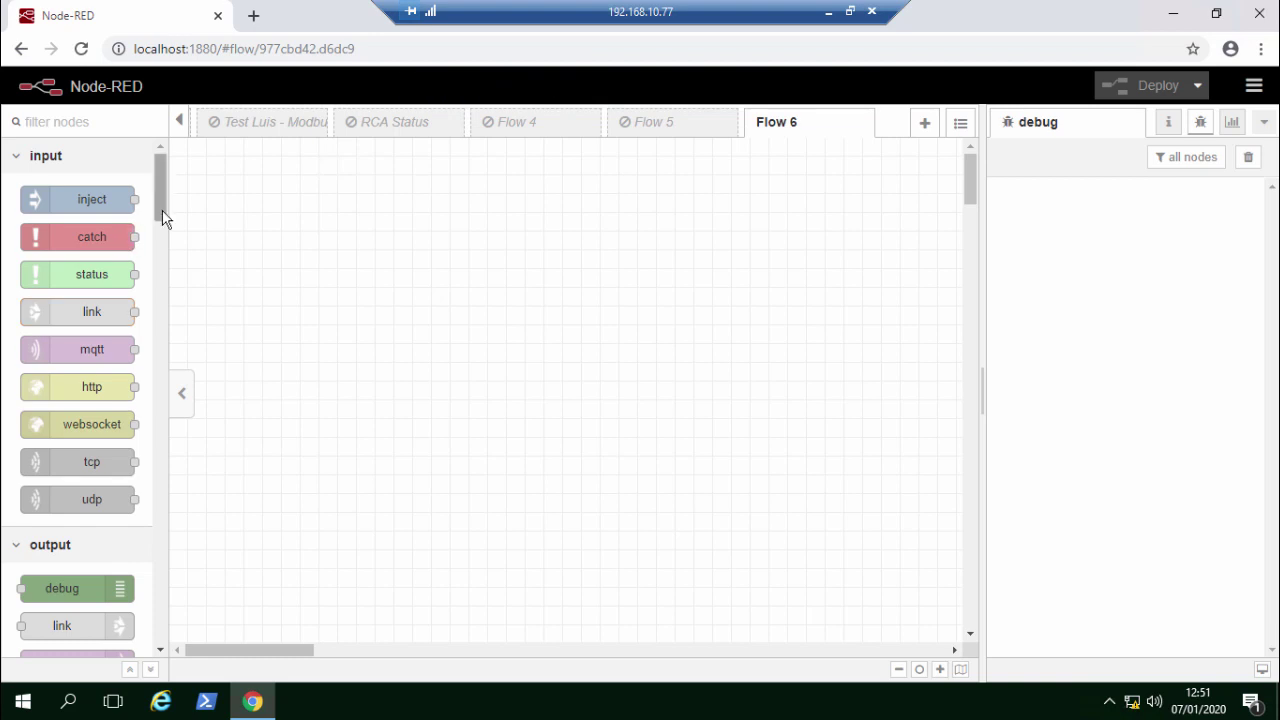
Add a Modbus Getter node from the modbus category to the middle of the Flow 6 canvas.
drag(158, 208, 159, 496)
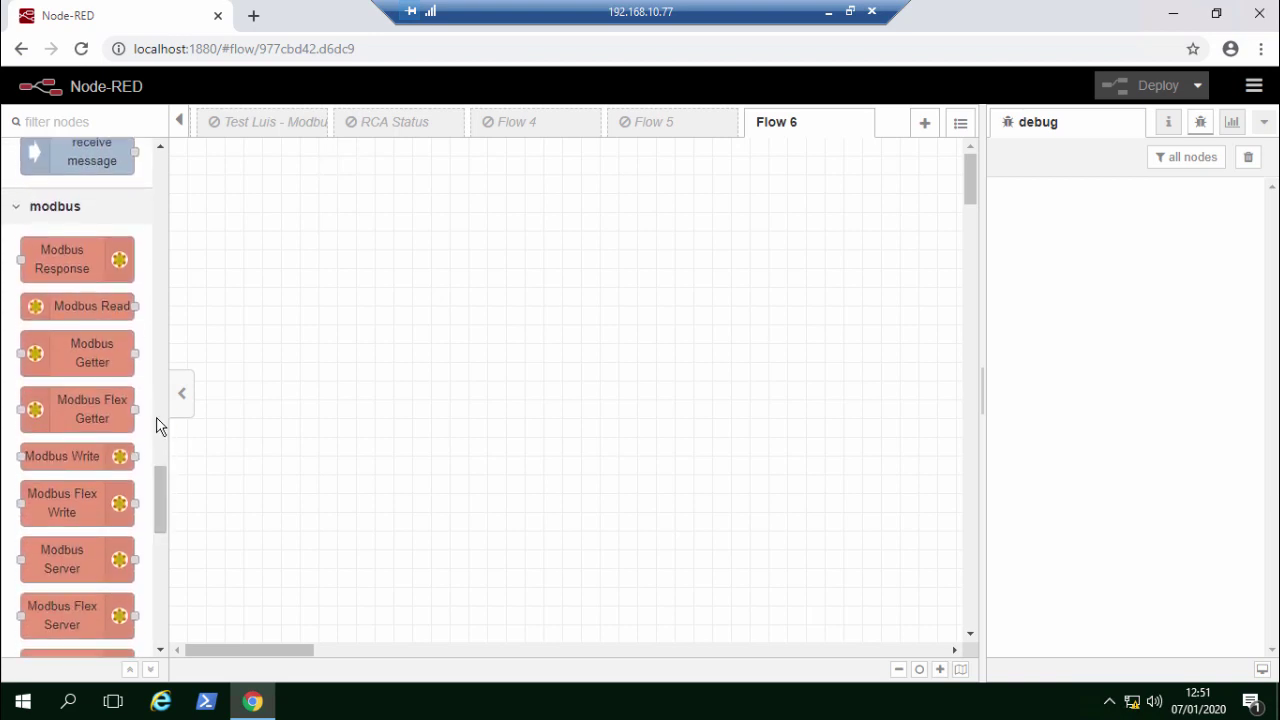
drag(143, 342, 508, 322)
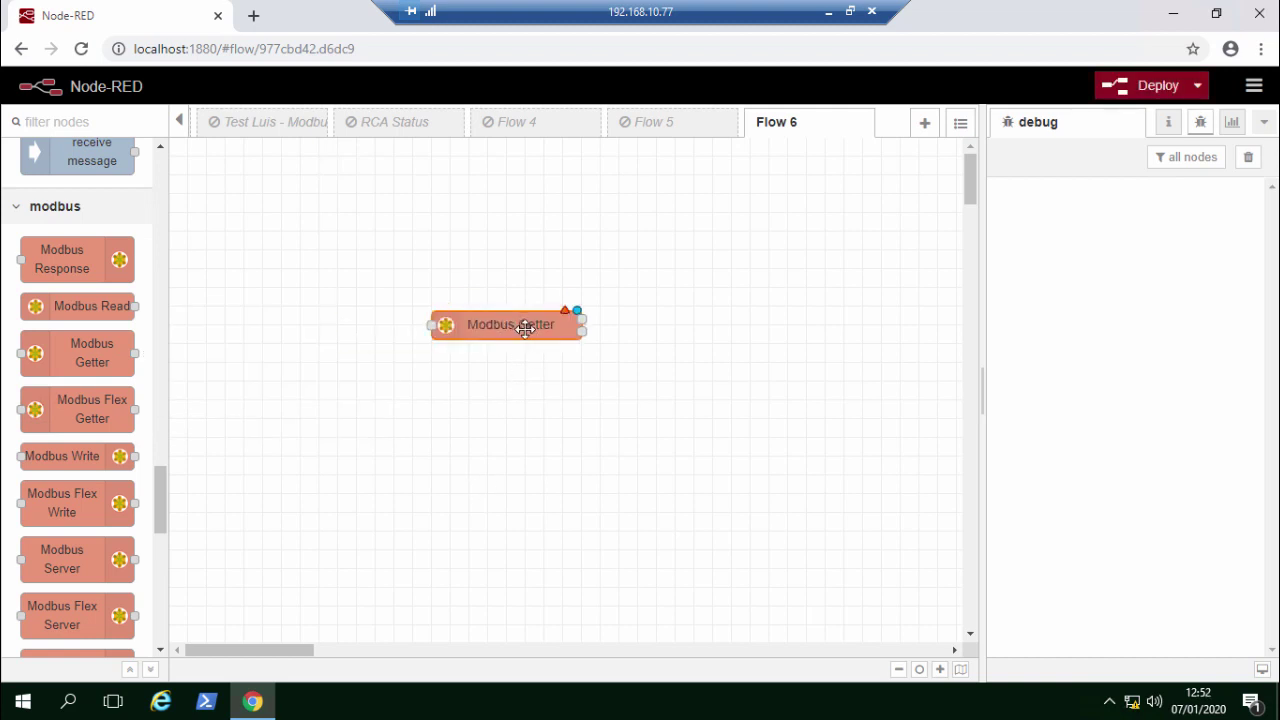
drag(526, 326, 545, 326)
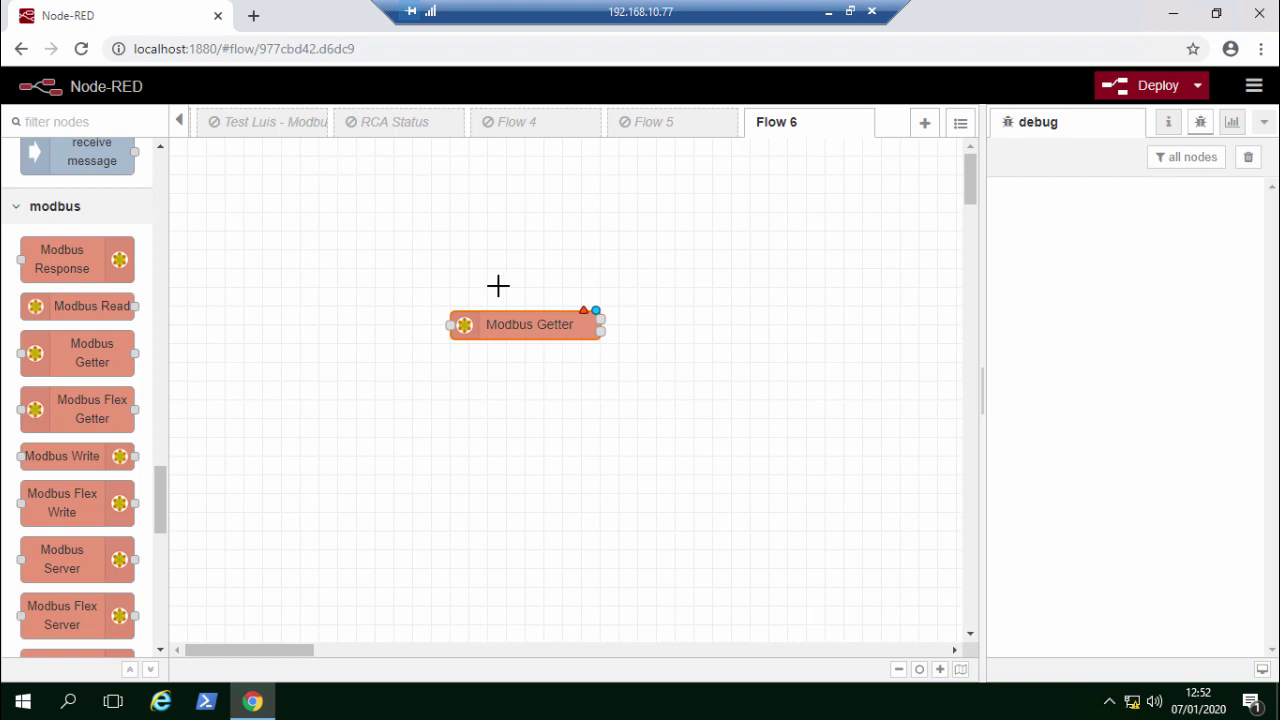
Open the Modbus Getter node for editing and name it "FC 3 [150] 2".
double_click(546, 324)
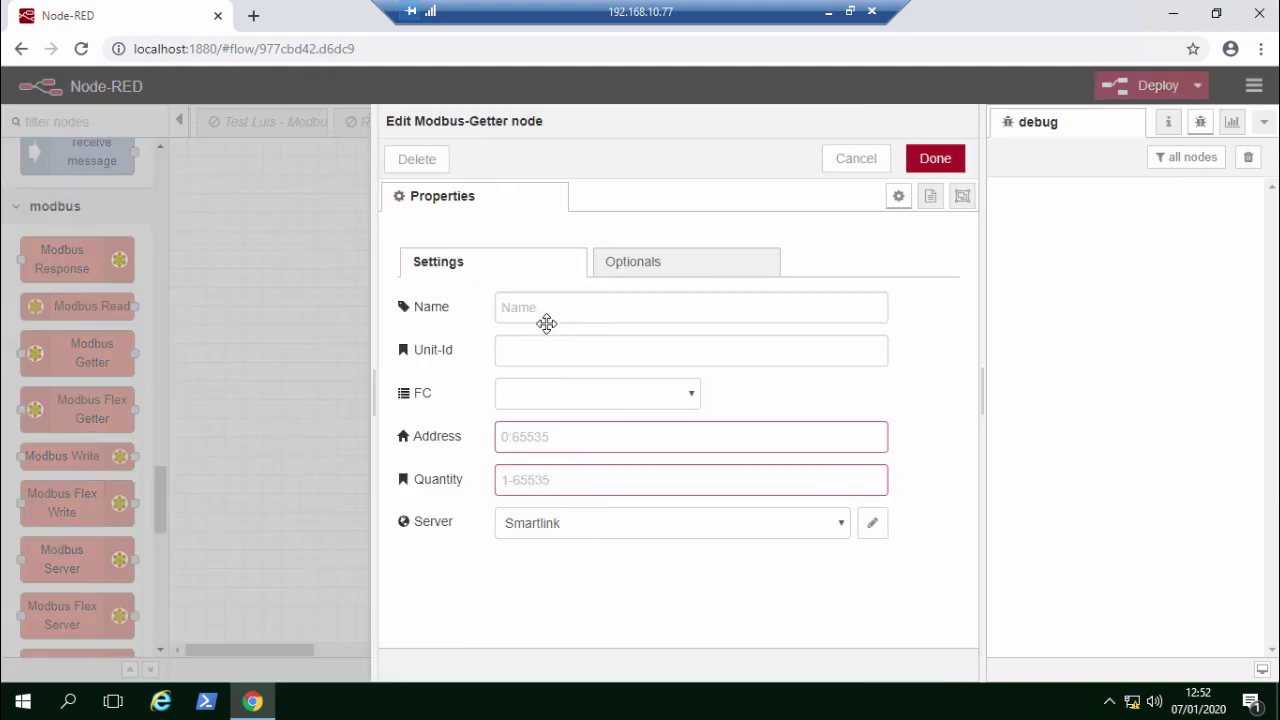
click(551, 306)
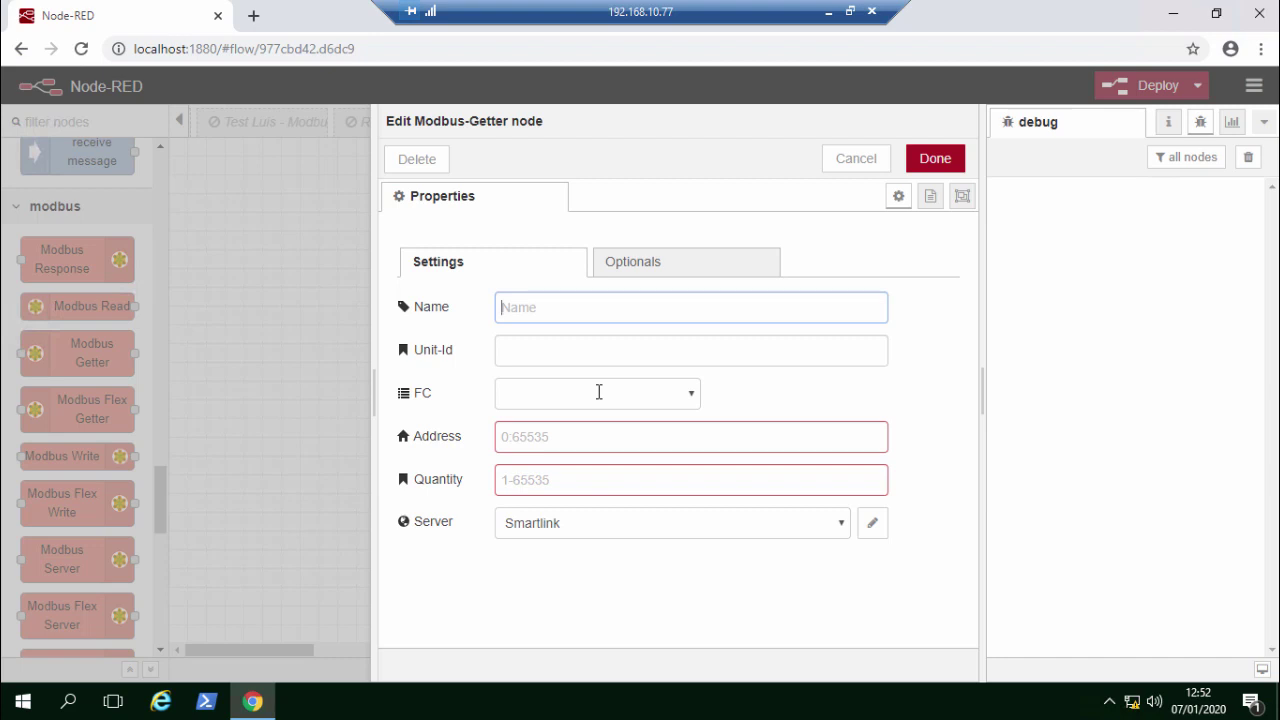
text(FC)
text( 3)
text( ()
text(150)
text(])
text( 2)
Set the node's Unit-Id to 150 and its function code to FC 3: Read Holding Registers.
click(546, 351)
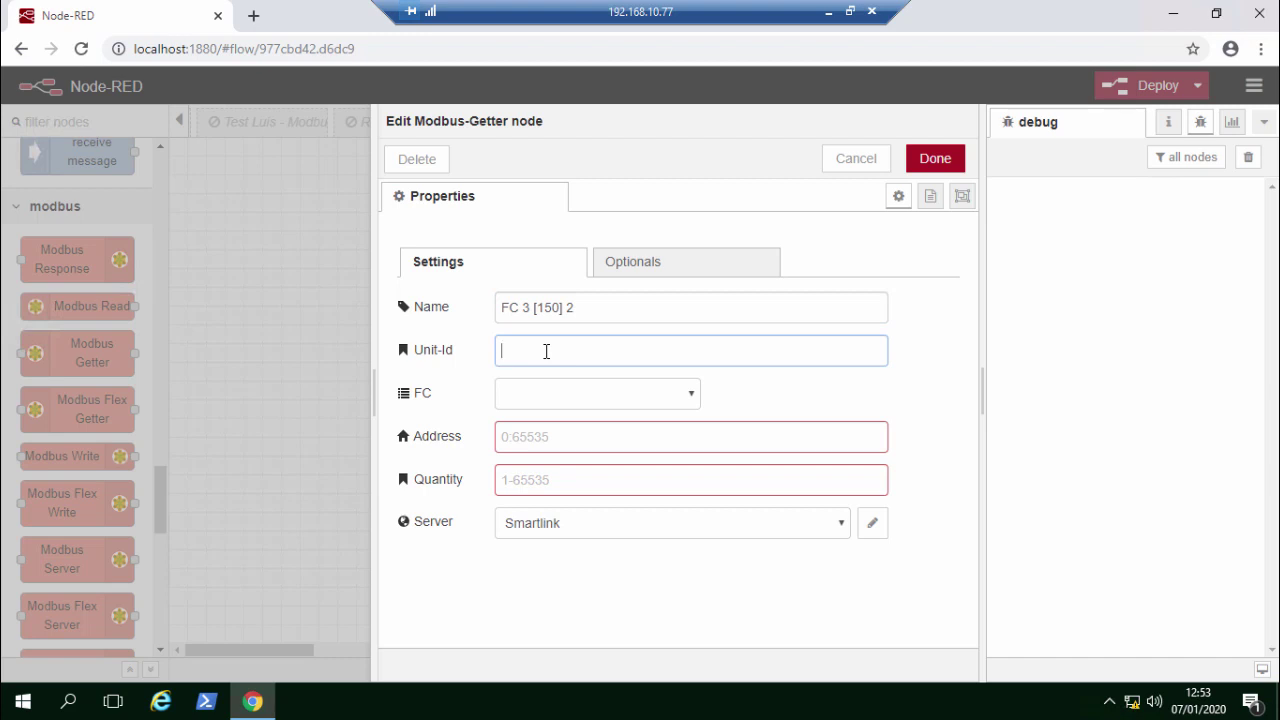
text(150)
click(574, 393)
click(588, 453)
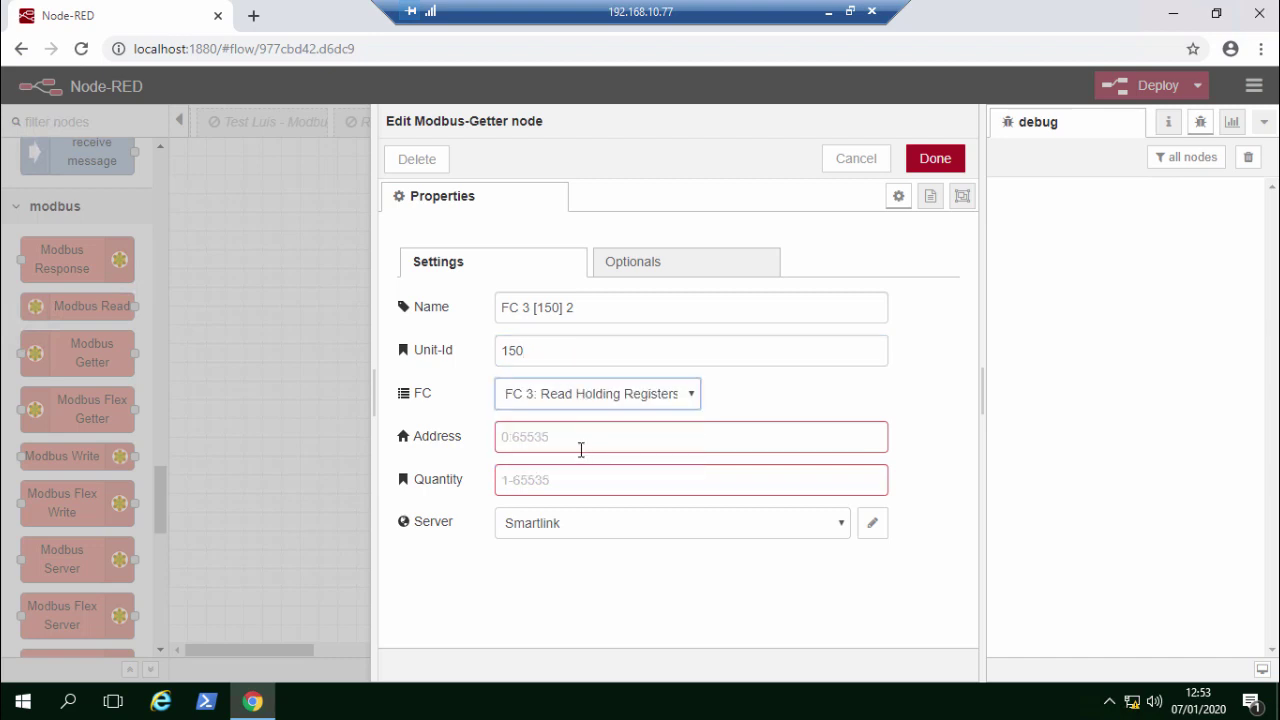
Set the Modbus Getter's register address to 3059 and its quantity to 2.
click(548, 441)
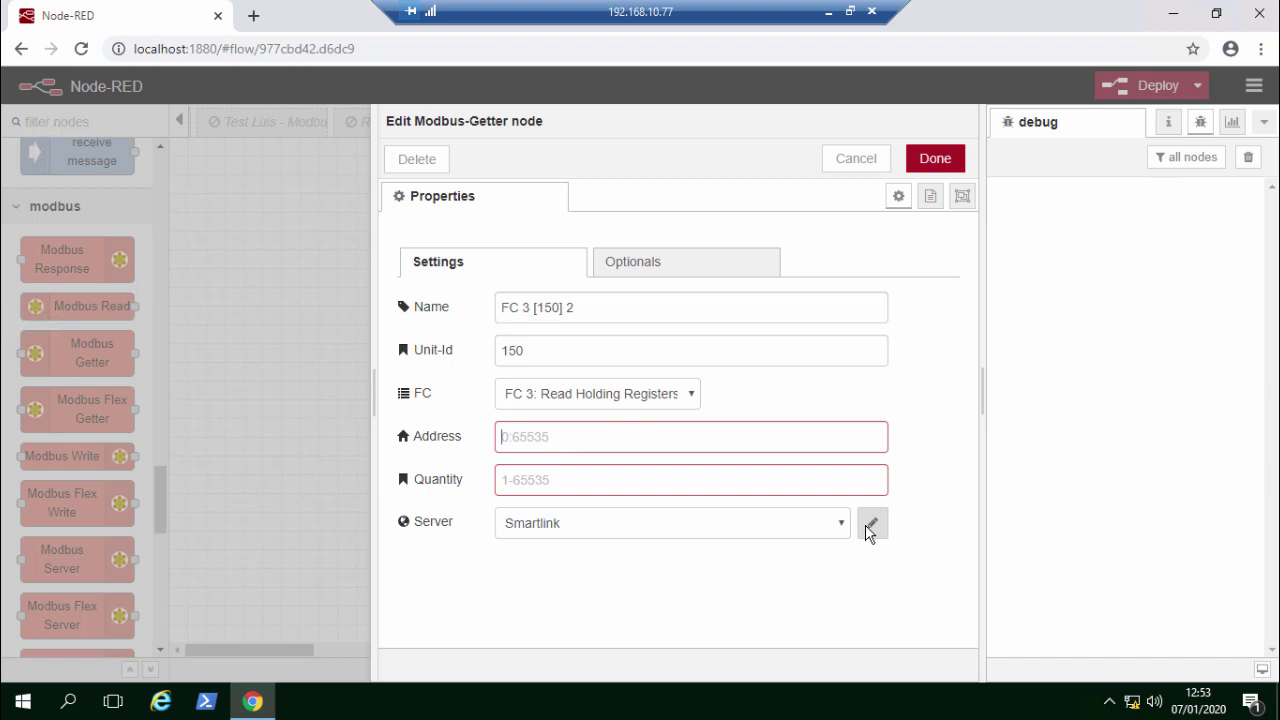
text(3059)
click(703, 479)
text(2)
click(634, 586)
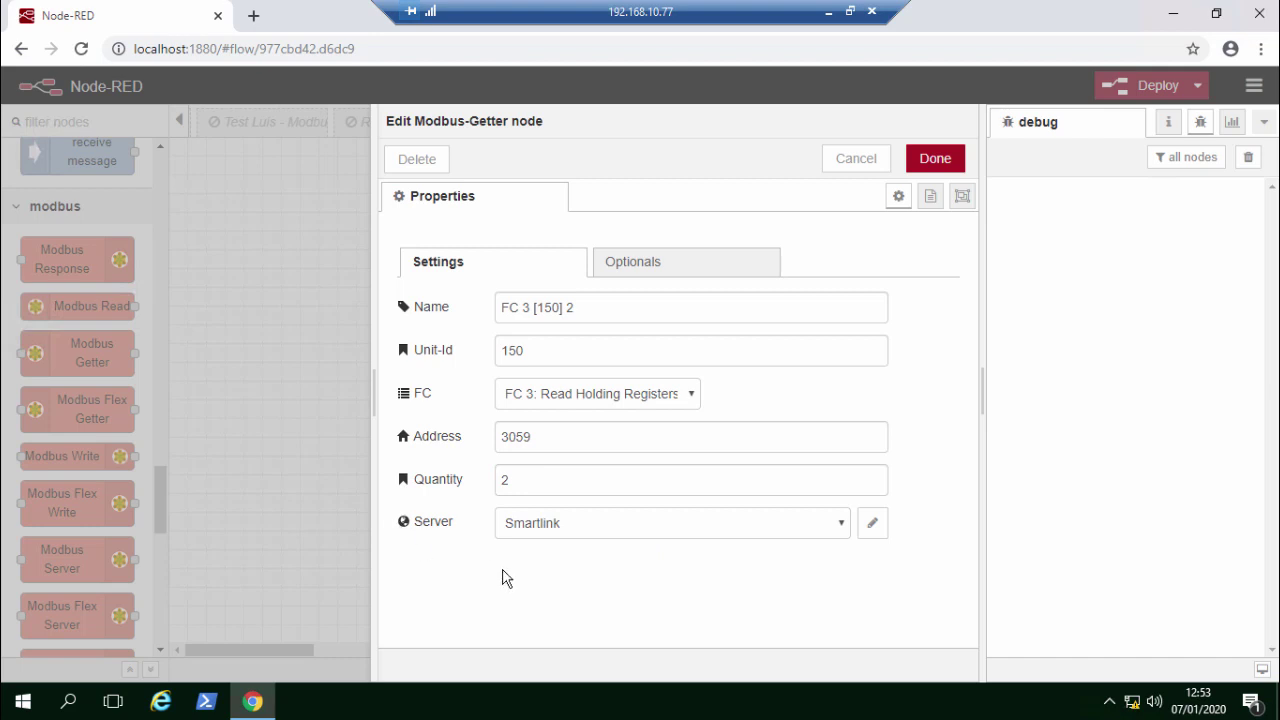
Examine the Smartlink server's modbus-client connection settings, and leave them without changing anything.
key(Escape)
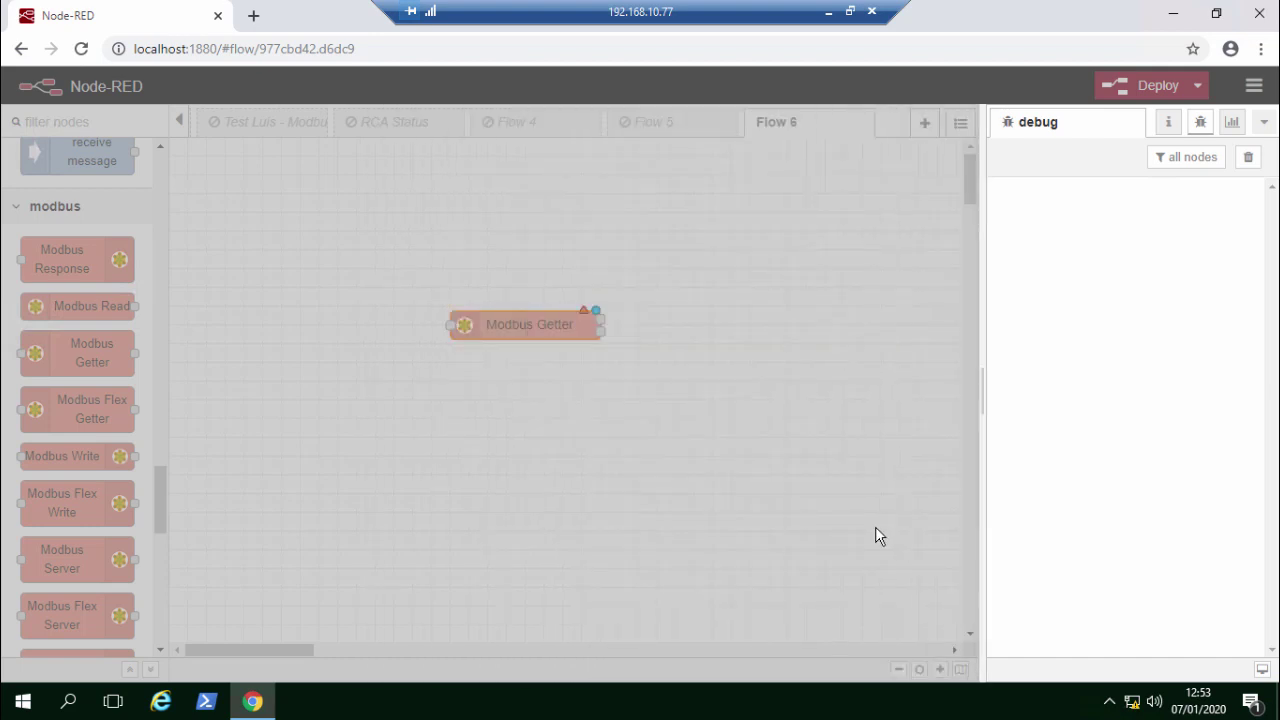
scroll(727, 360, down, 3)
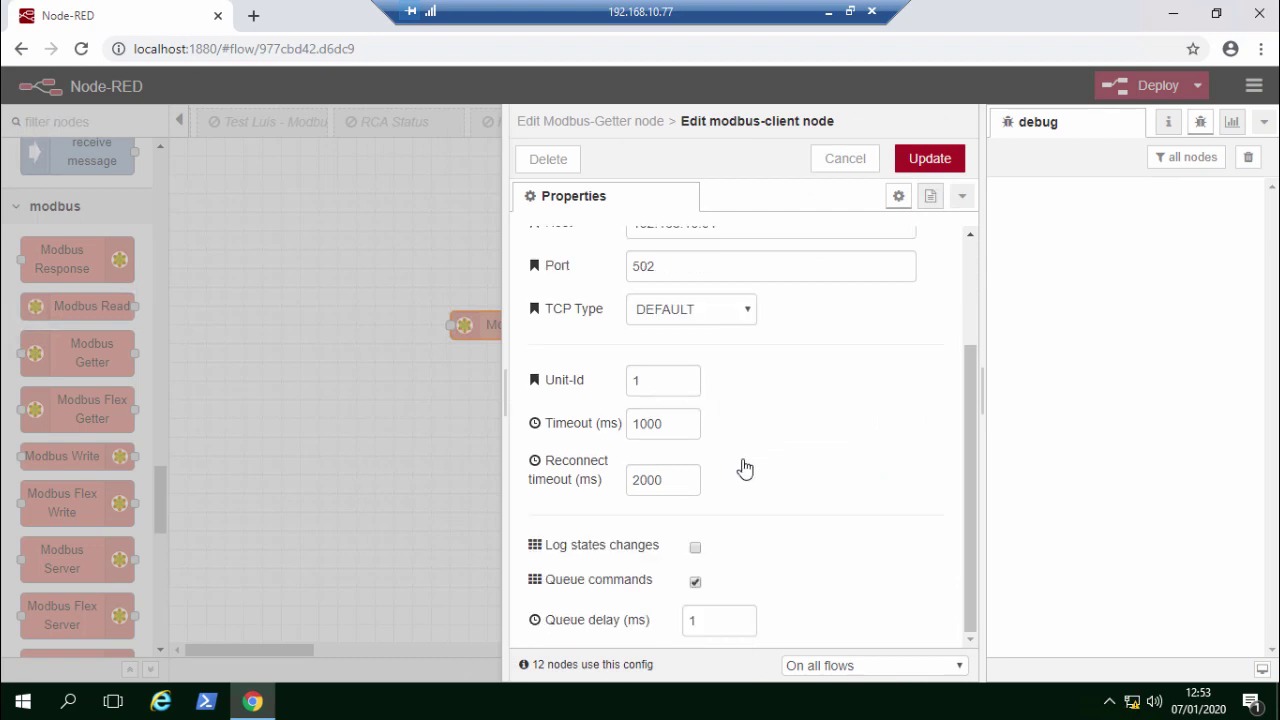
scroll(755, 460, up, 3)
scroll(765, 440, down, 3)
scroll(765, 475, up, 5)
click(858, 162)
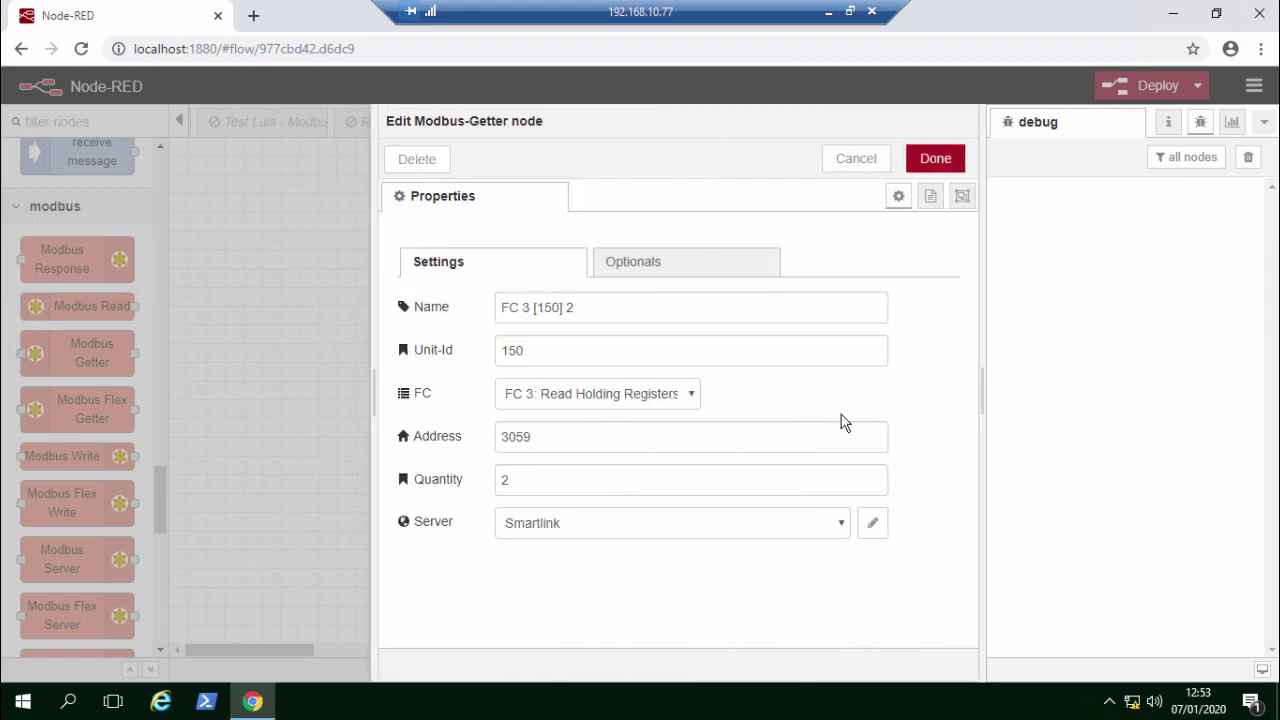
Save the Modbus Getter's settings, shift the node slightly, and place an inject node to its left.
click(913, 159)
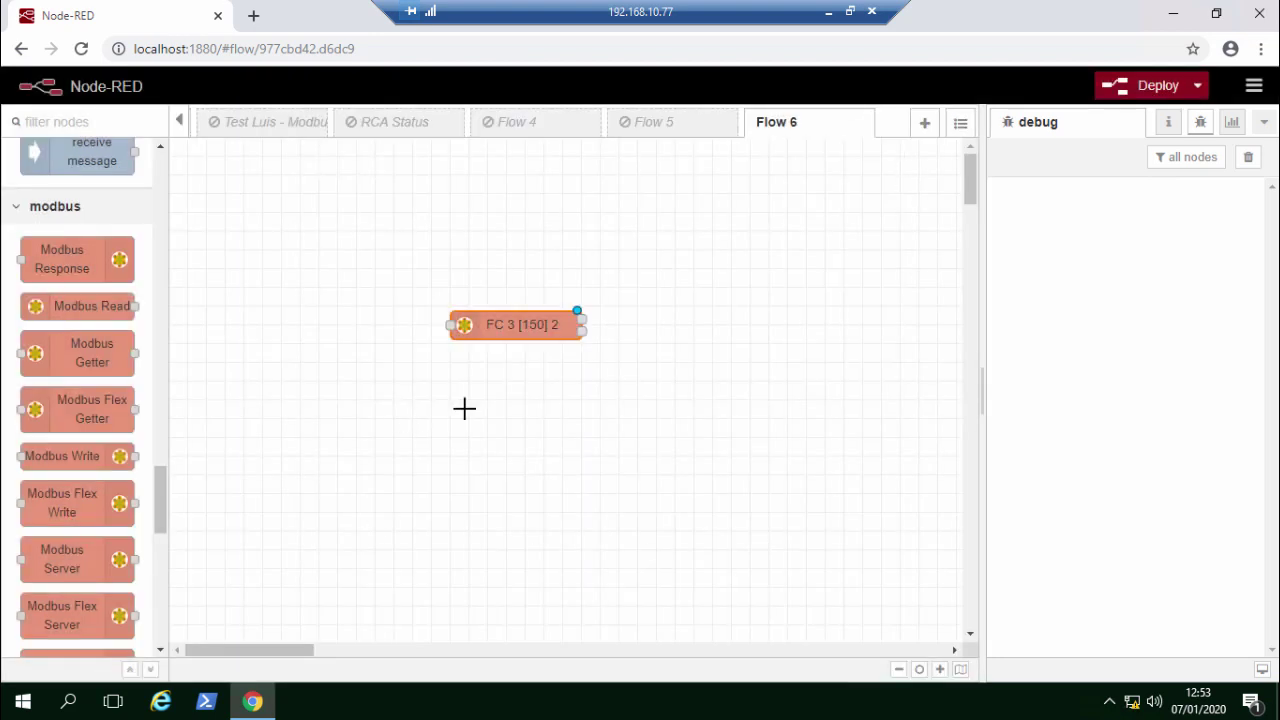
drag(537, 338, 556, 356)
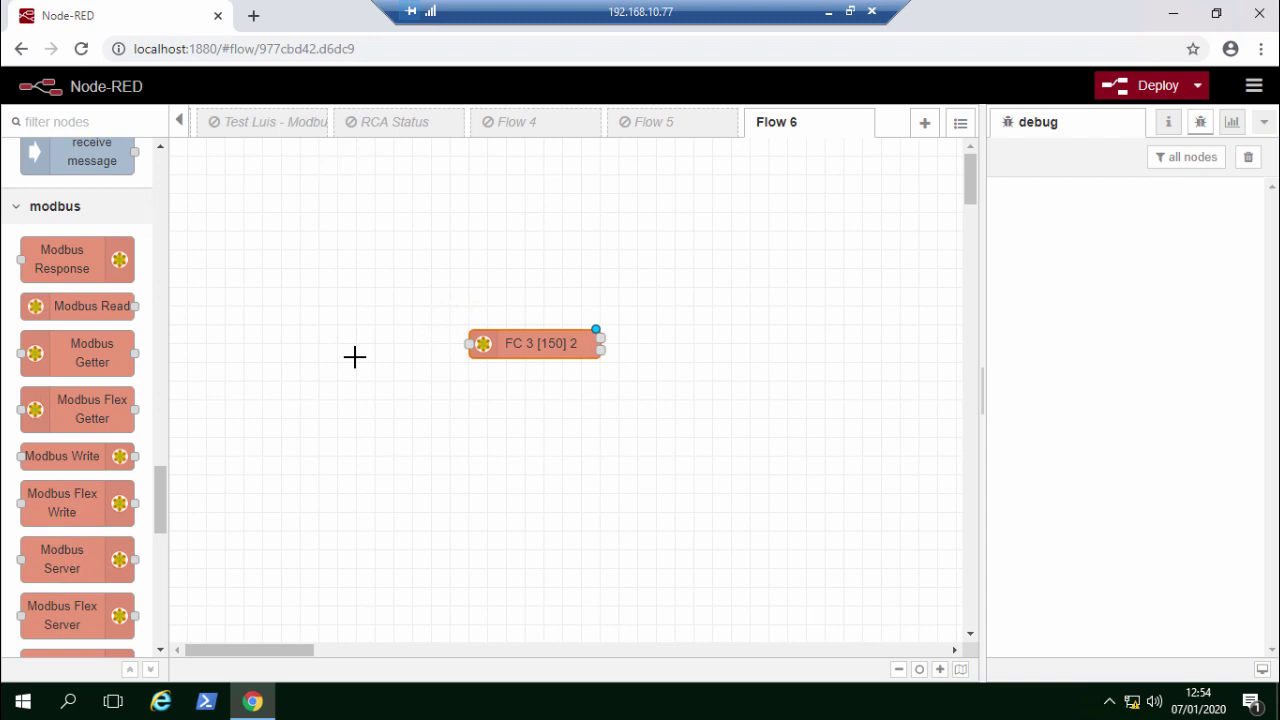
drag(161, 491, 168, 162)
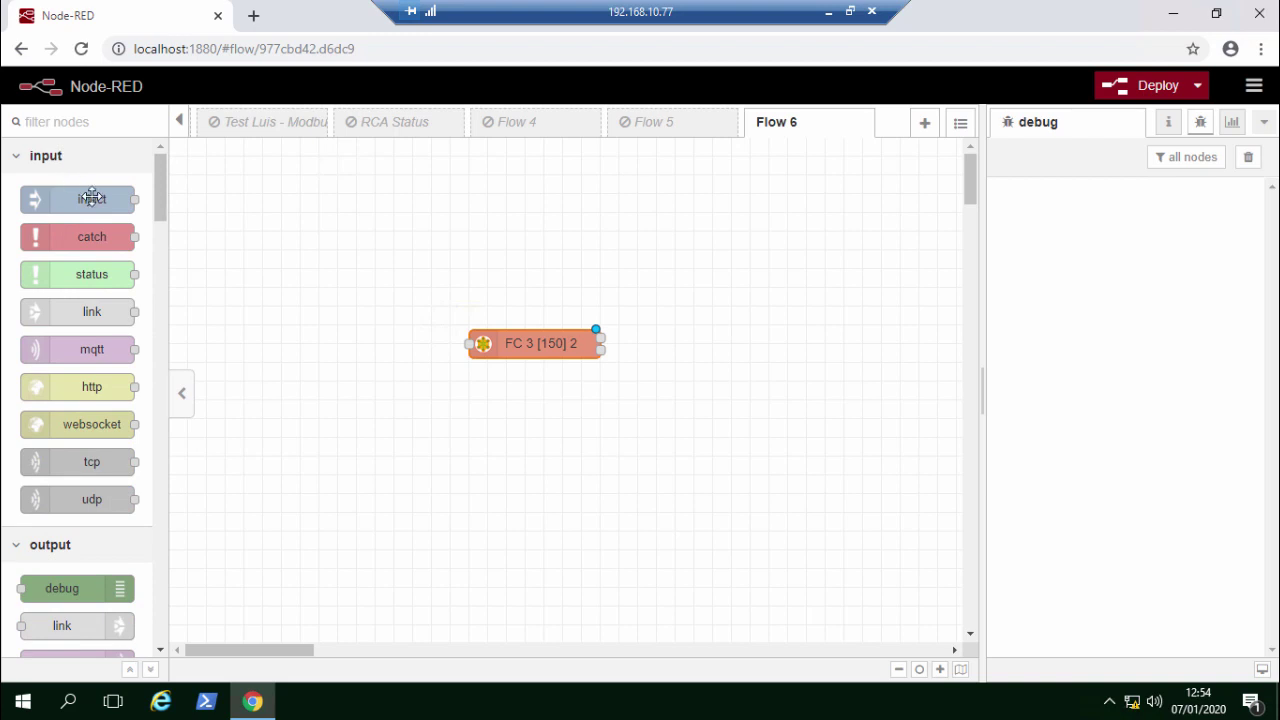
drag(72, 202, 318, 344)
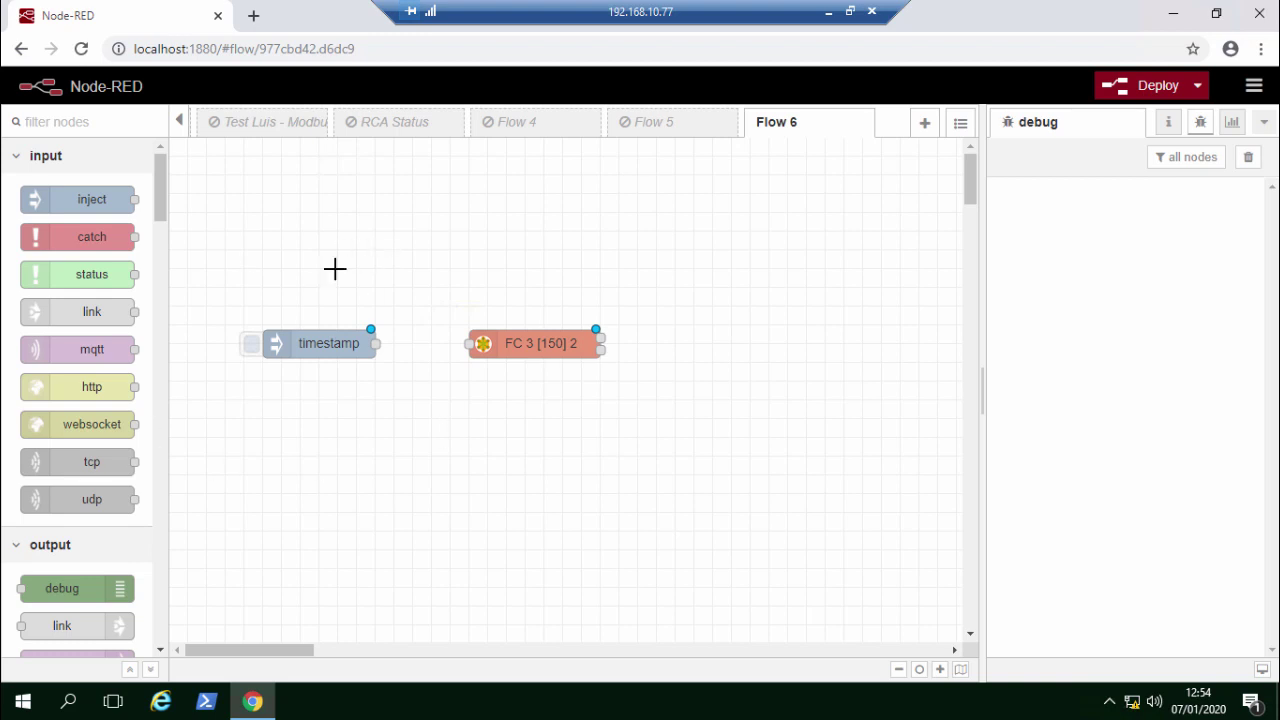
Open the inject node for editing and set its payload to the boolean value true.
click(342, 345)
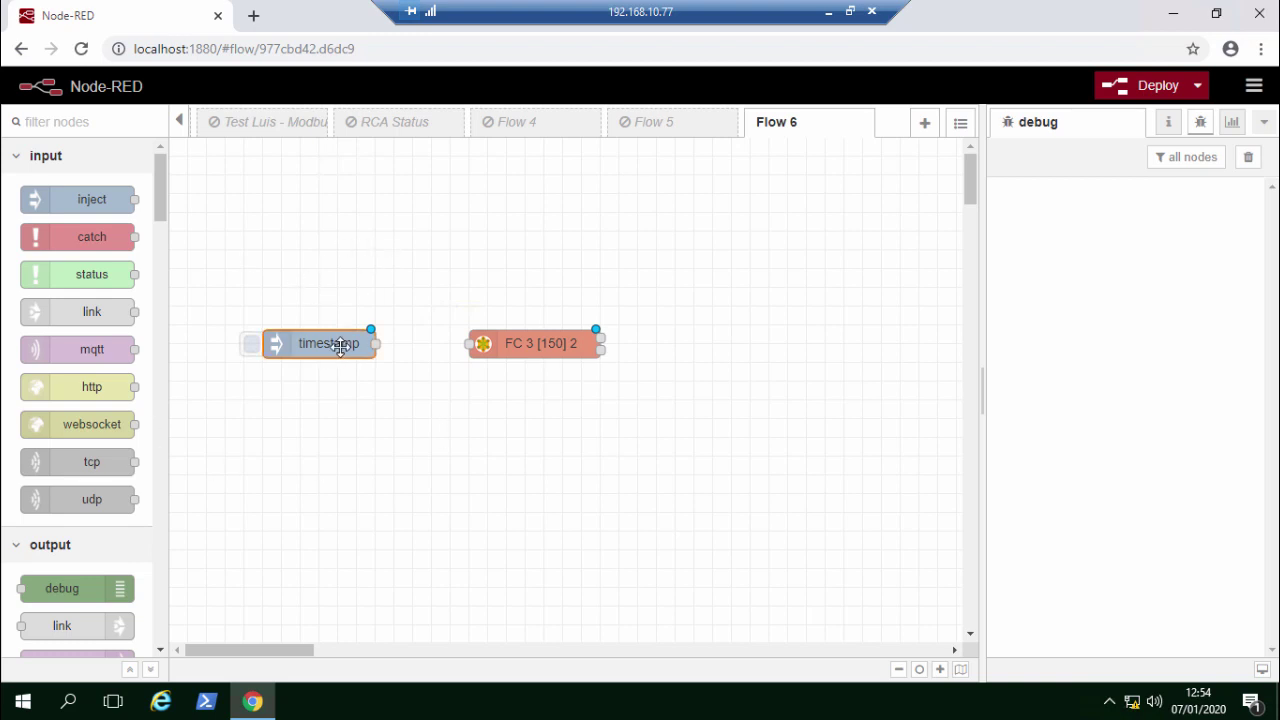
double_click(340, 345)
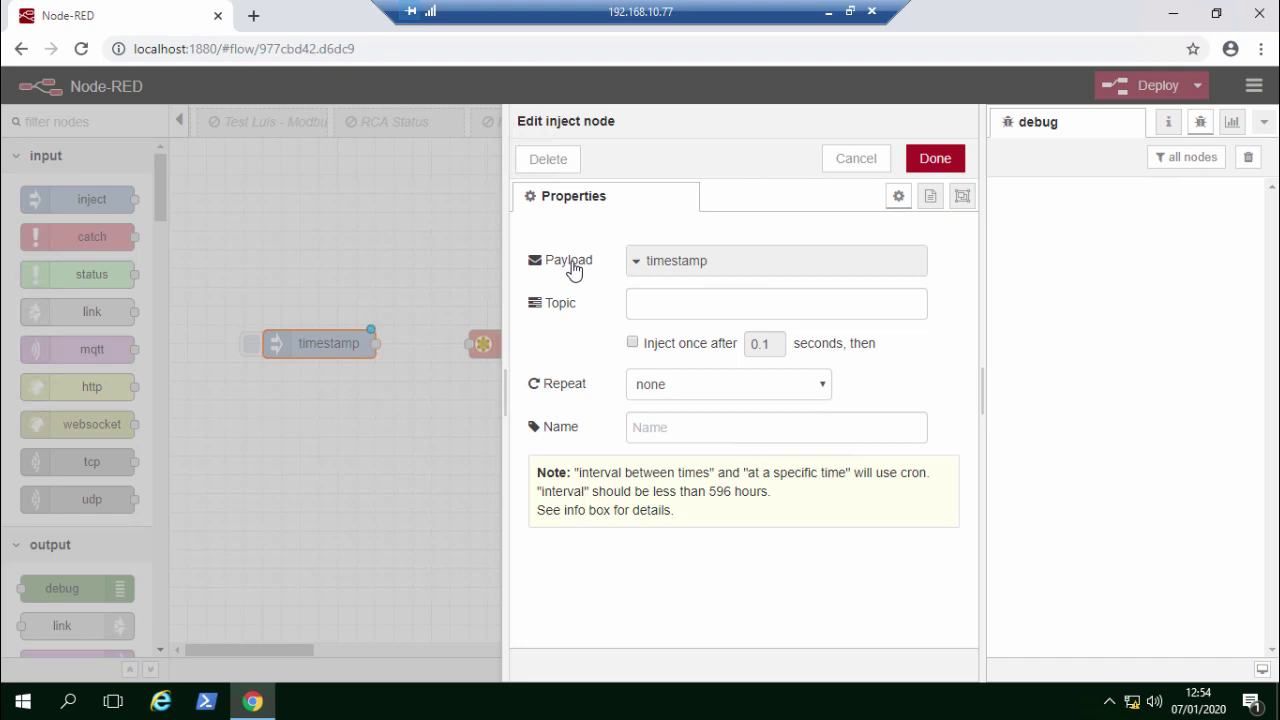
click(635, 262)
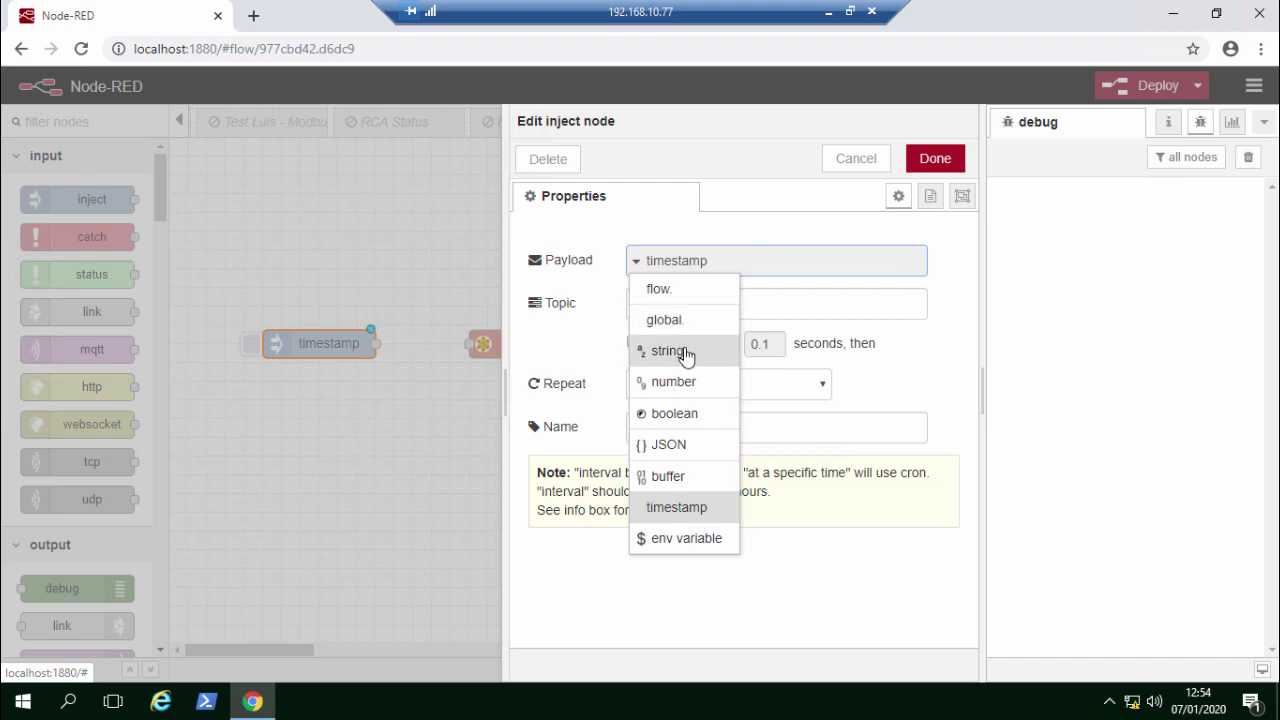
click(688, 425)
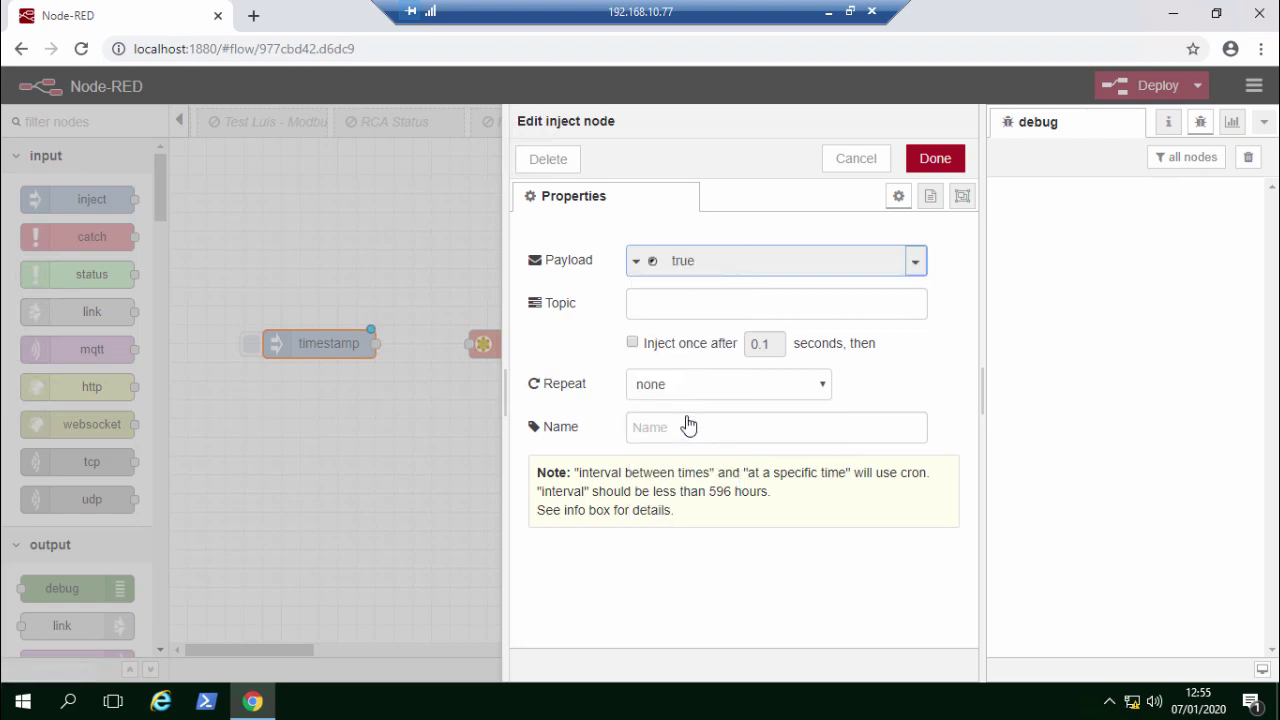
click(679, 304)
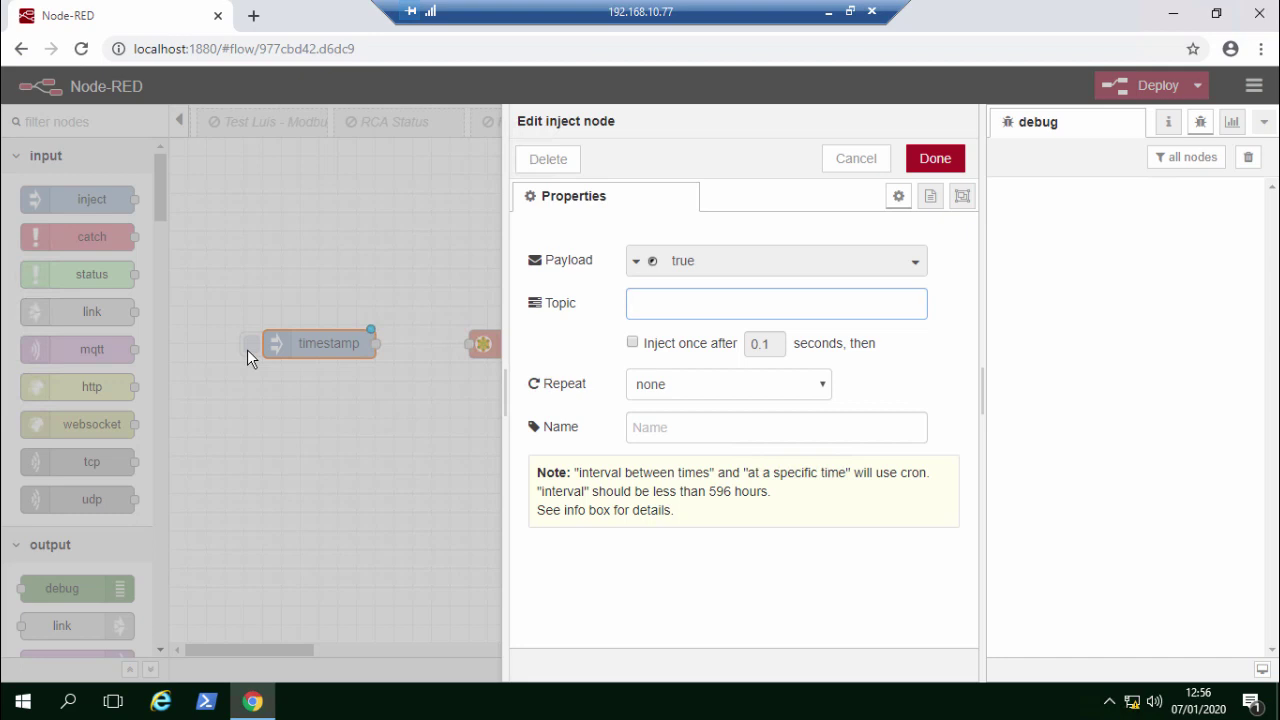
Examine the settings offered by the inject node's repeat modes: interval, interval between times, and at a specific time.
click(783, 383)
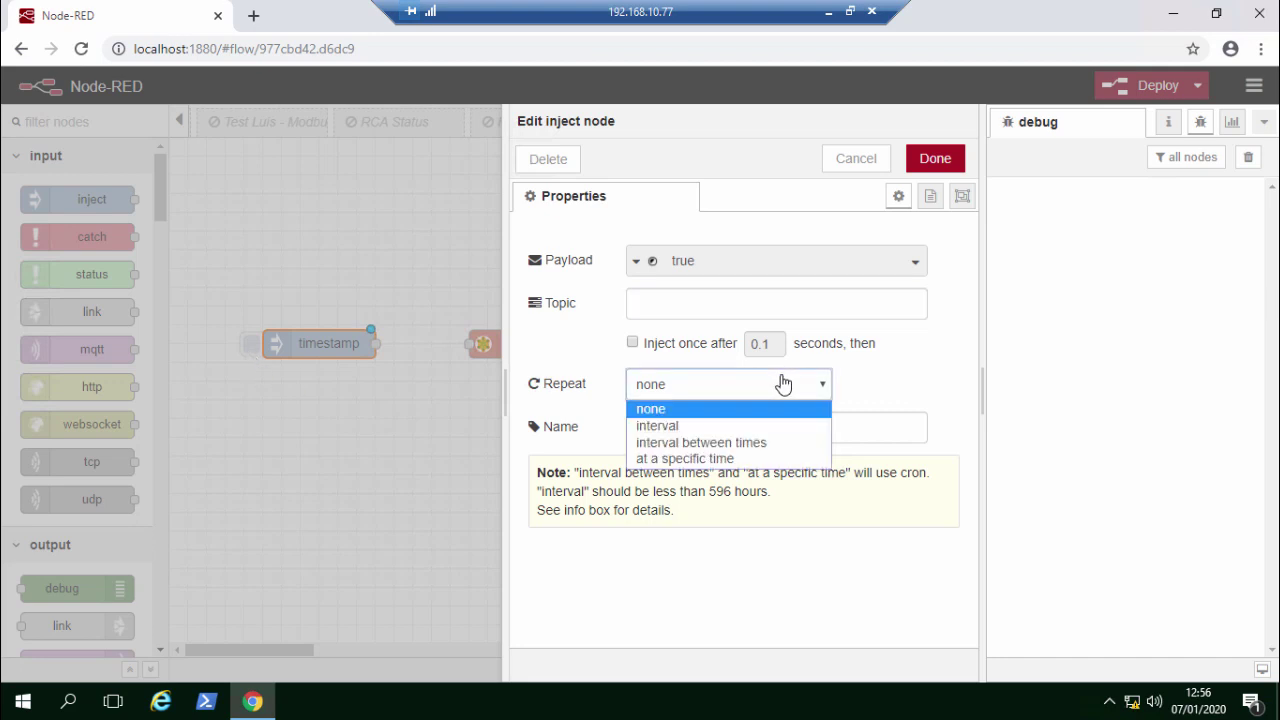
click(718, 428)
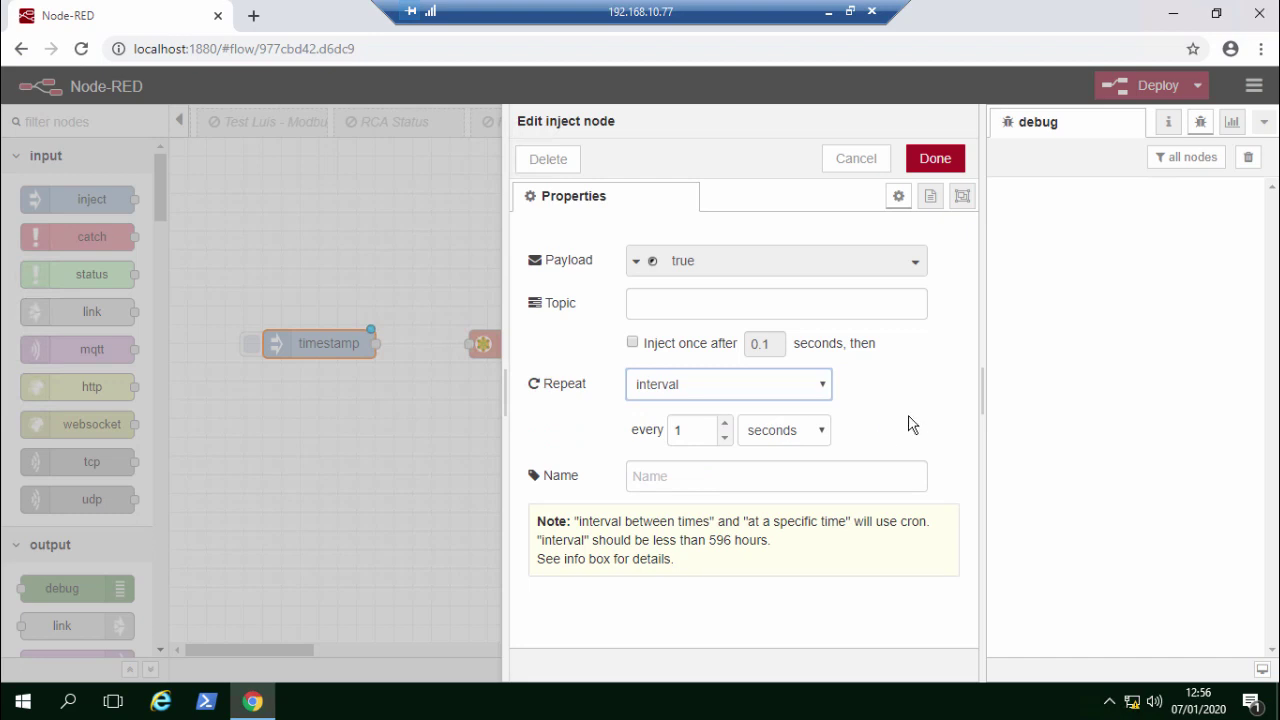
click(829, 392)
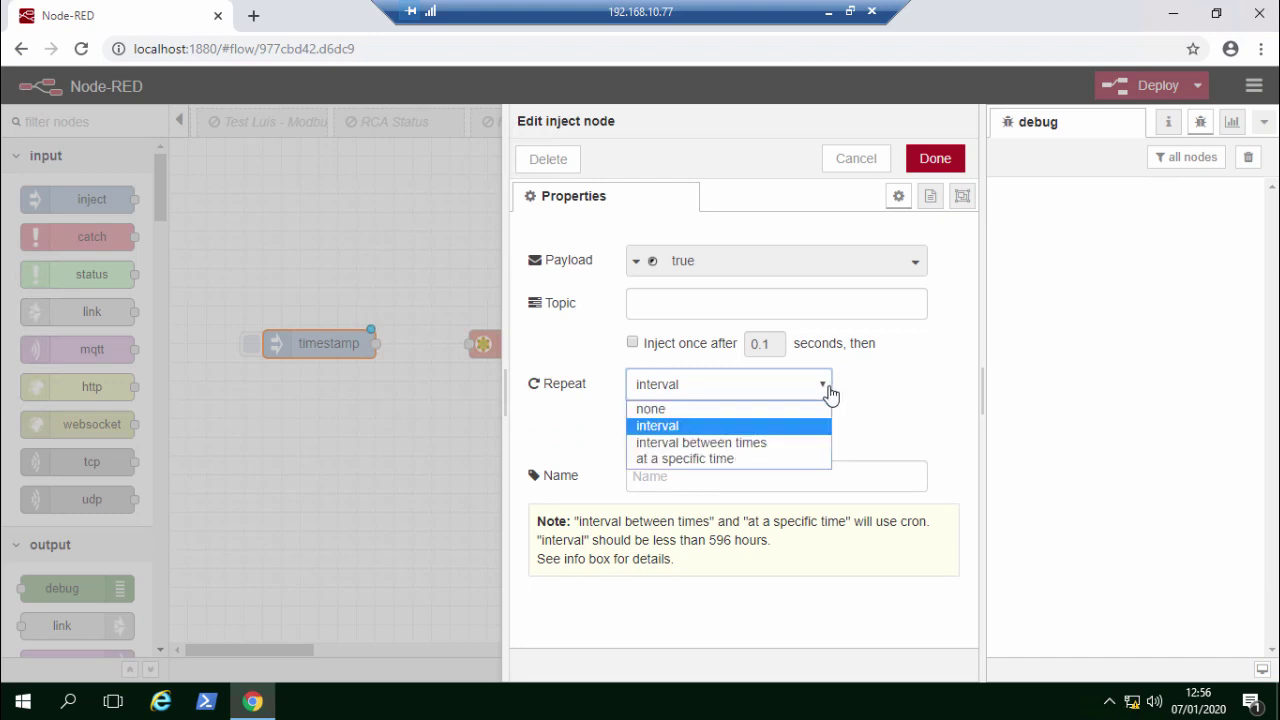
click(780, 443)
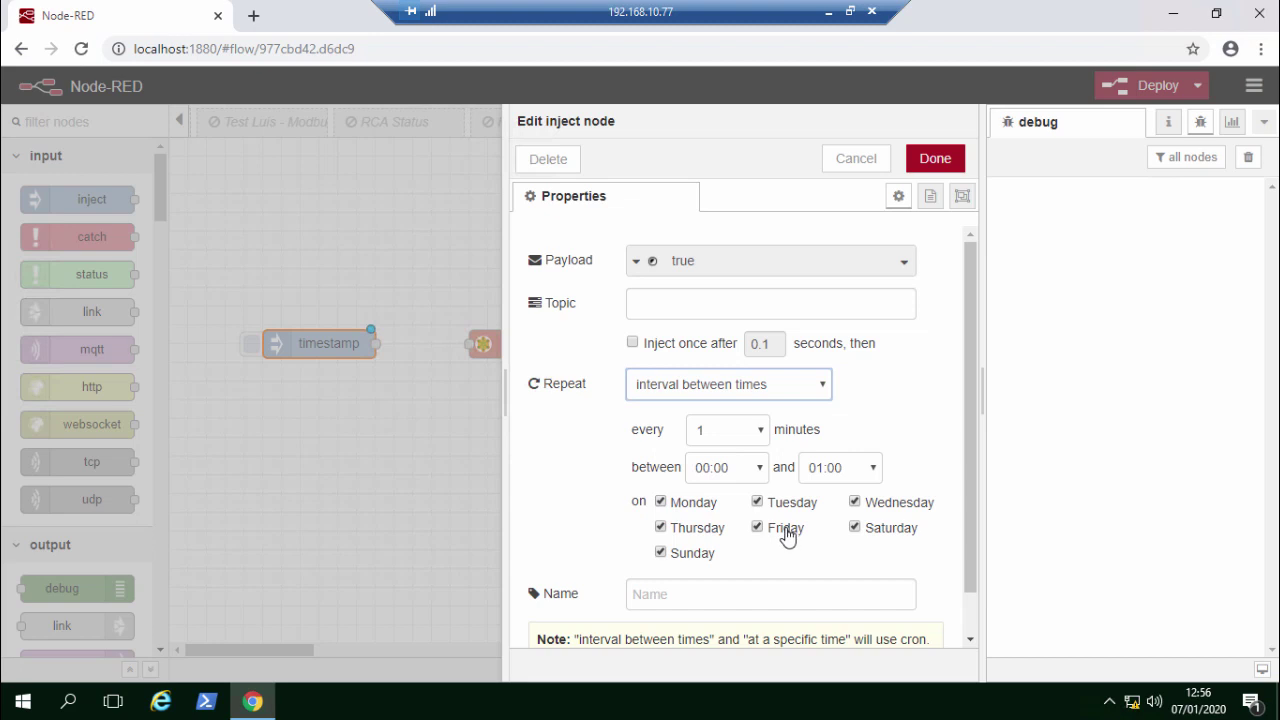
click(802, 390)
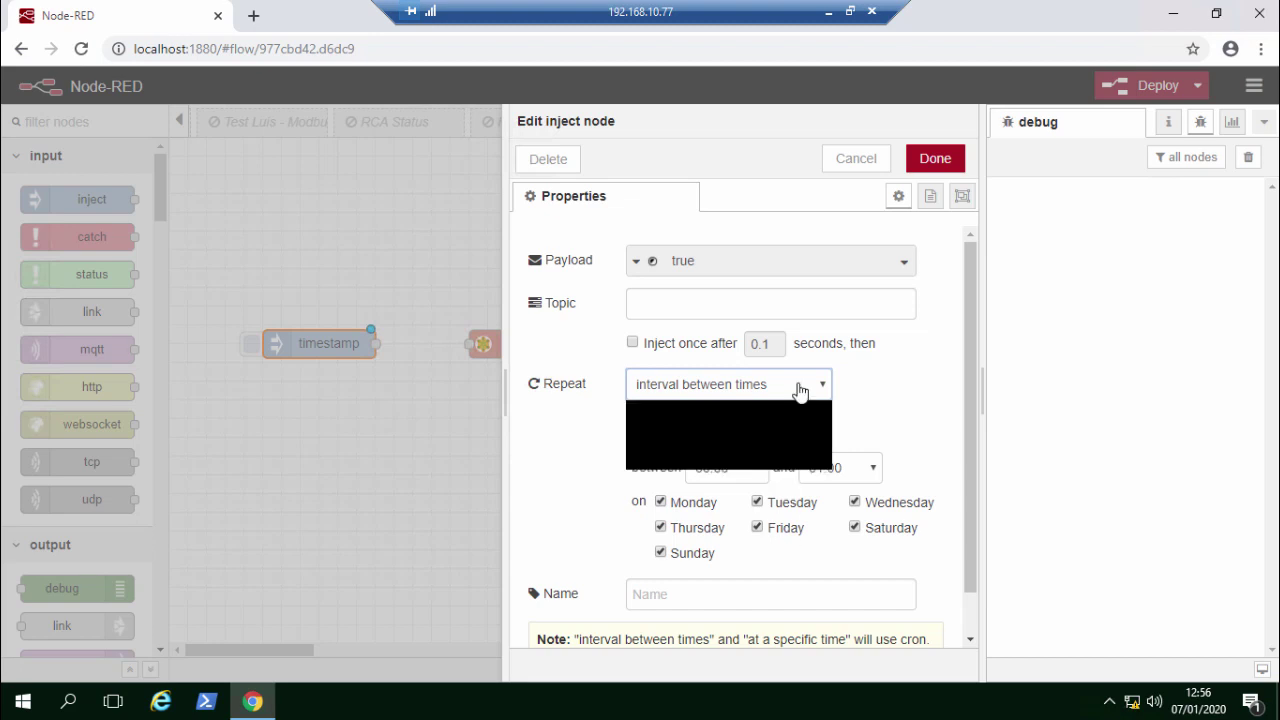
click(759, 461)
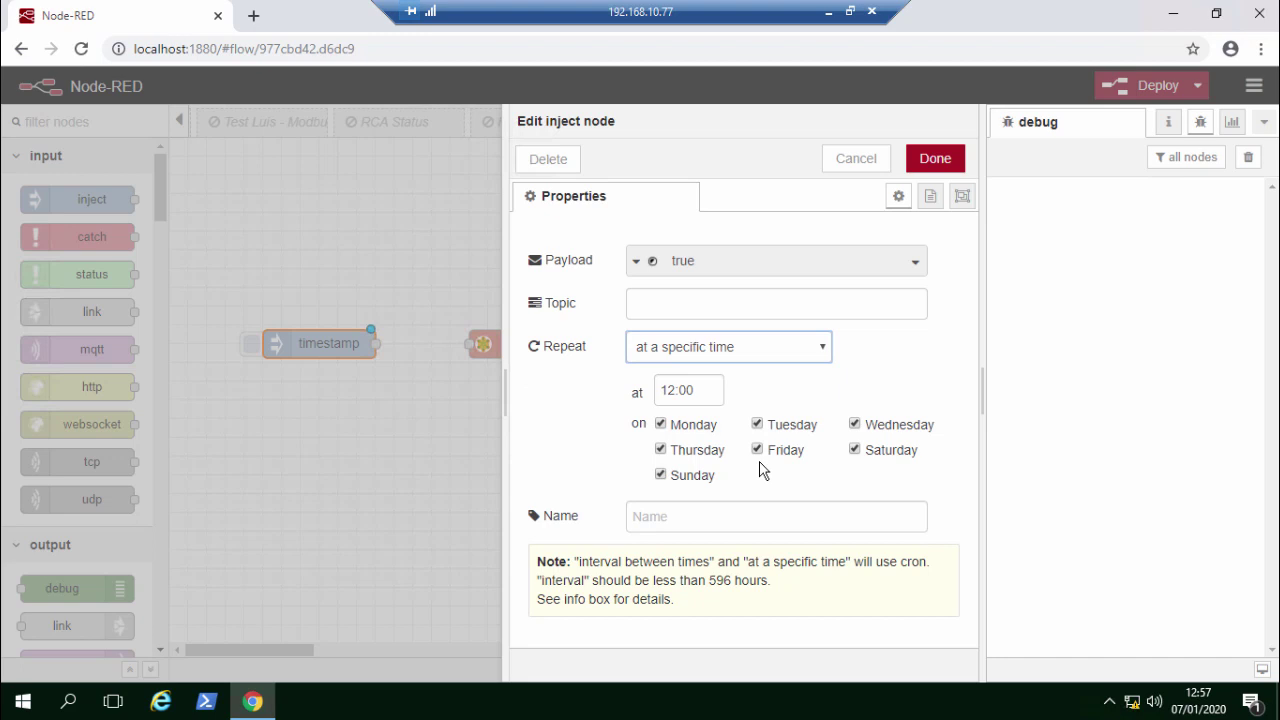
double_click(686, 390)
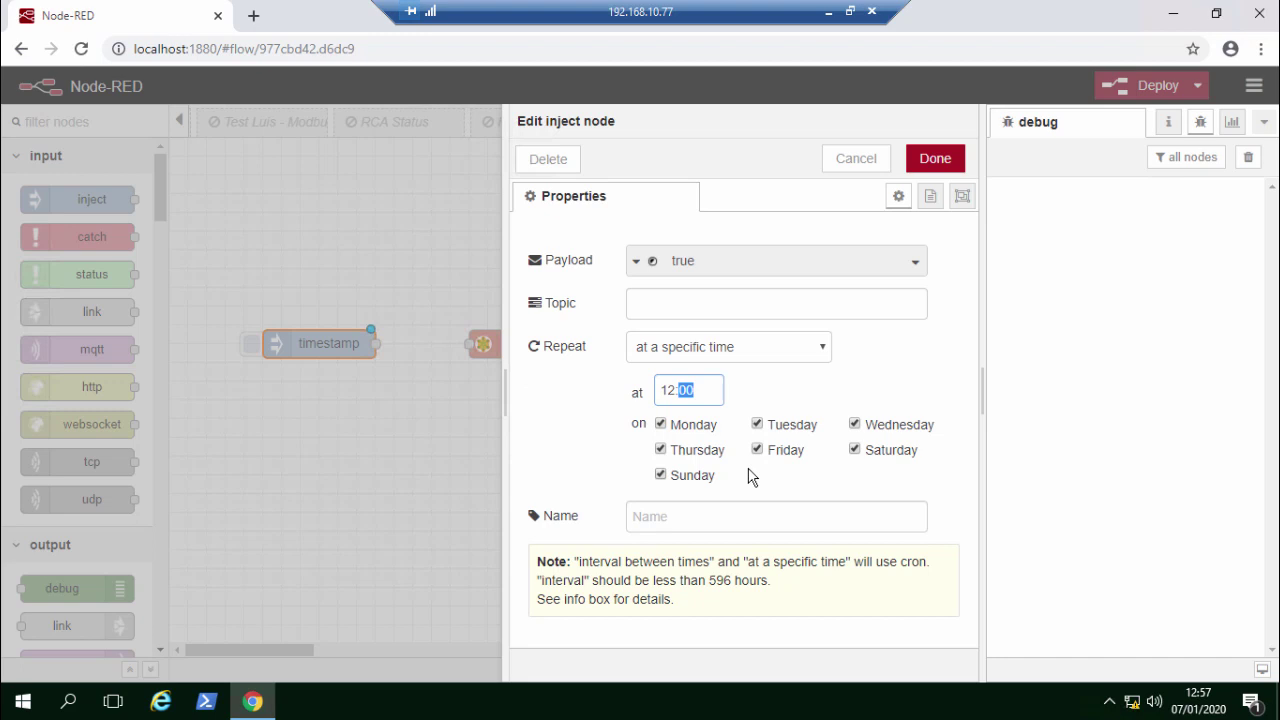
Set the inject node to repeat at an interval of every 5 seconds and save it.
click(823, 349)
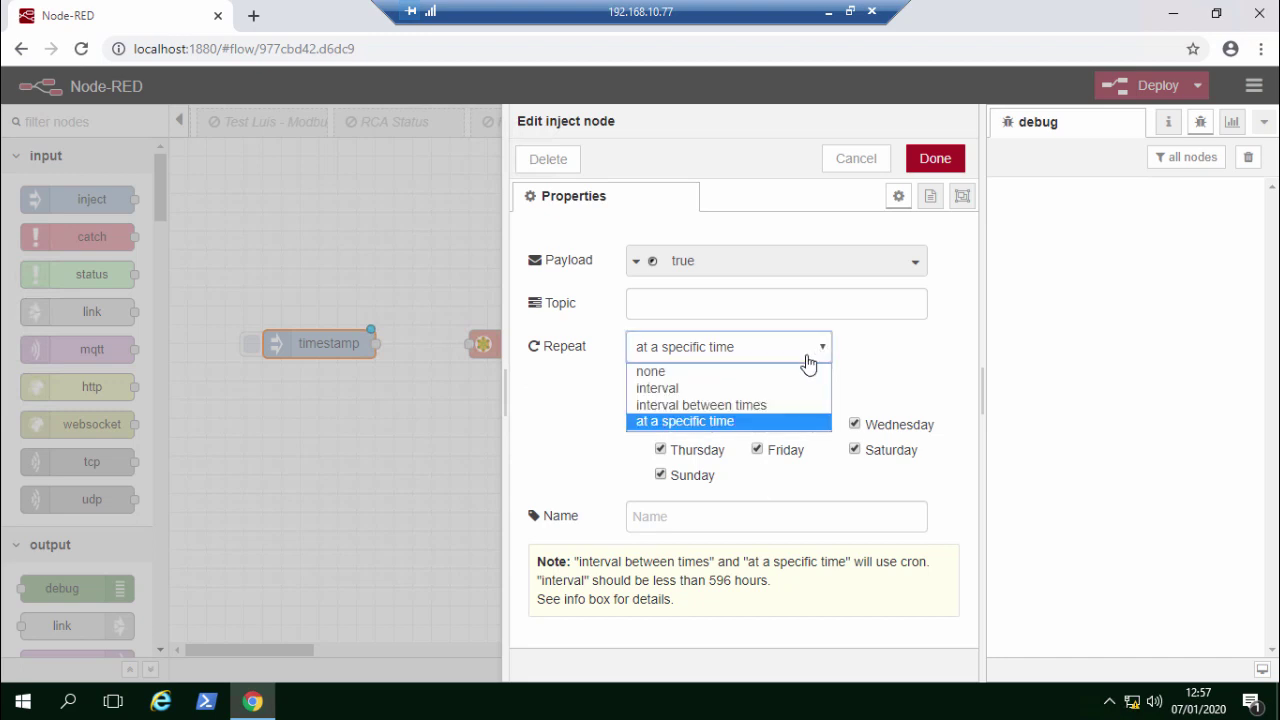
click(686, 389)
click(687, 428)
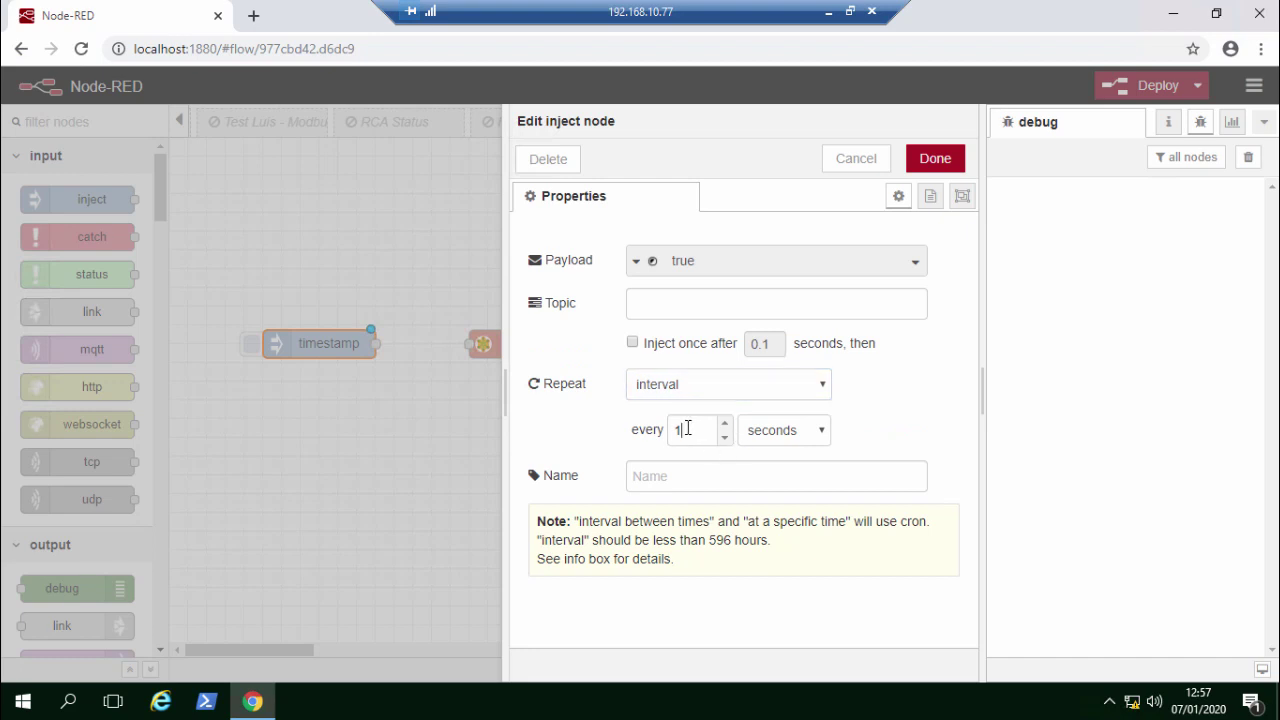
double_click(683, 427)
text(5)
click(948, 160)
Wire the inject node's output to the FC 3 [150] 2 node's input and move that node closer to it.
drag(357, 344, 493, 350)
click(516, 345)
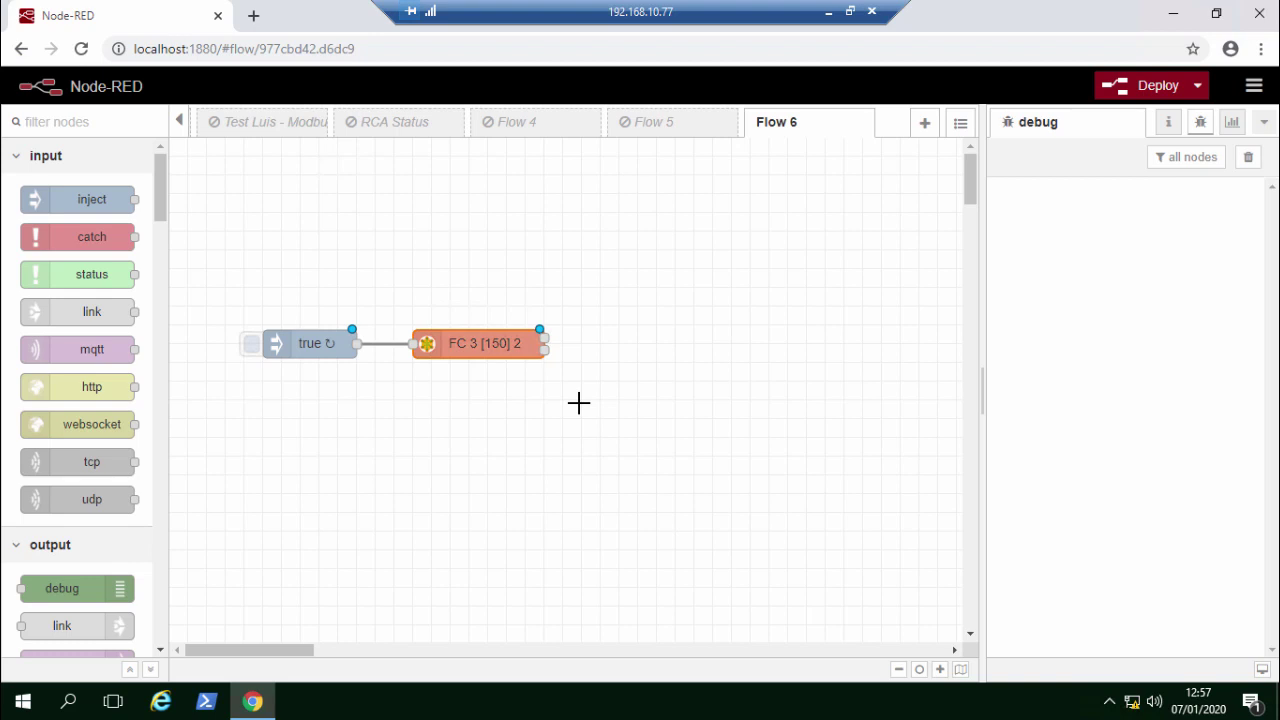
Move the ReadFloat32 function node above and to the right of the Modbus Getter, and open it for editing.
scroll(579, 402, down, 2)
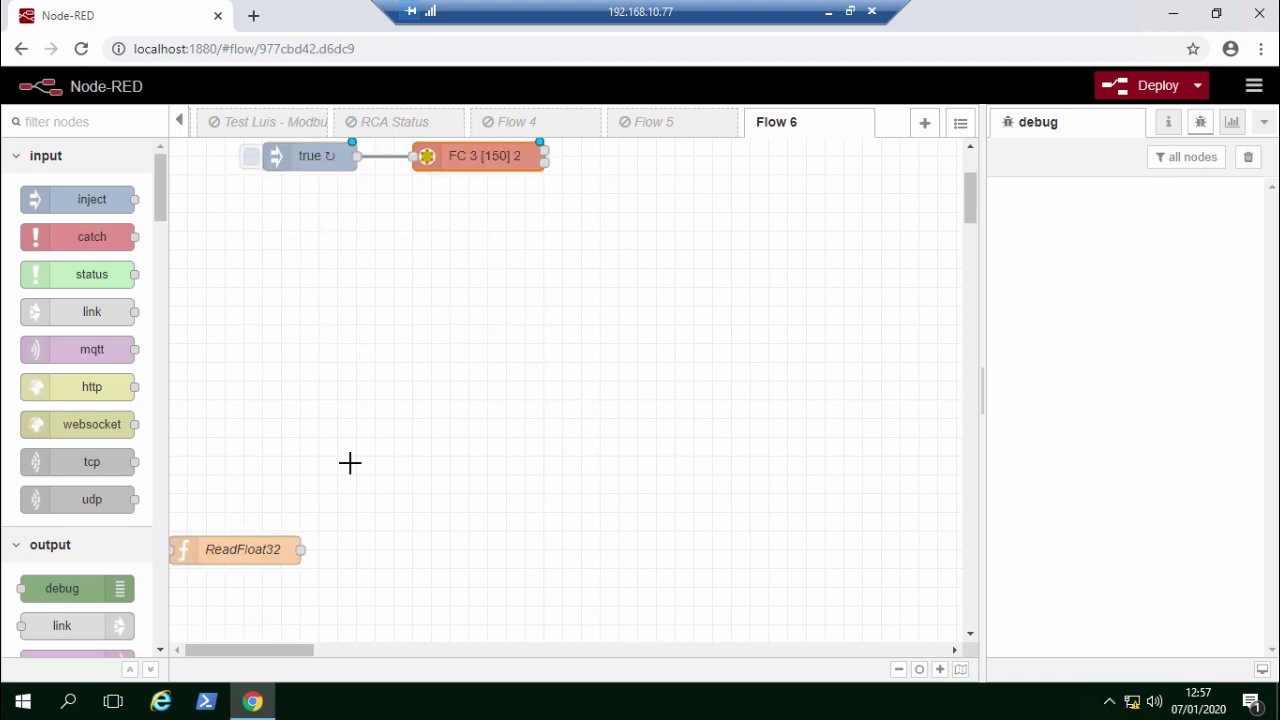
drag(190, 548, 657, 190)
scroll(663, 320, up, 2)
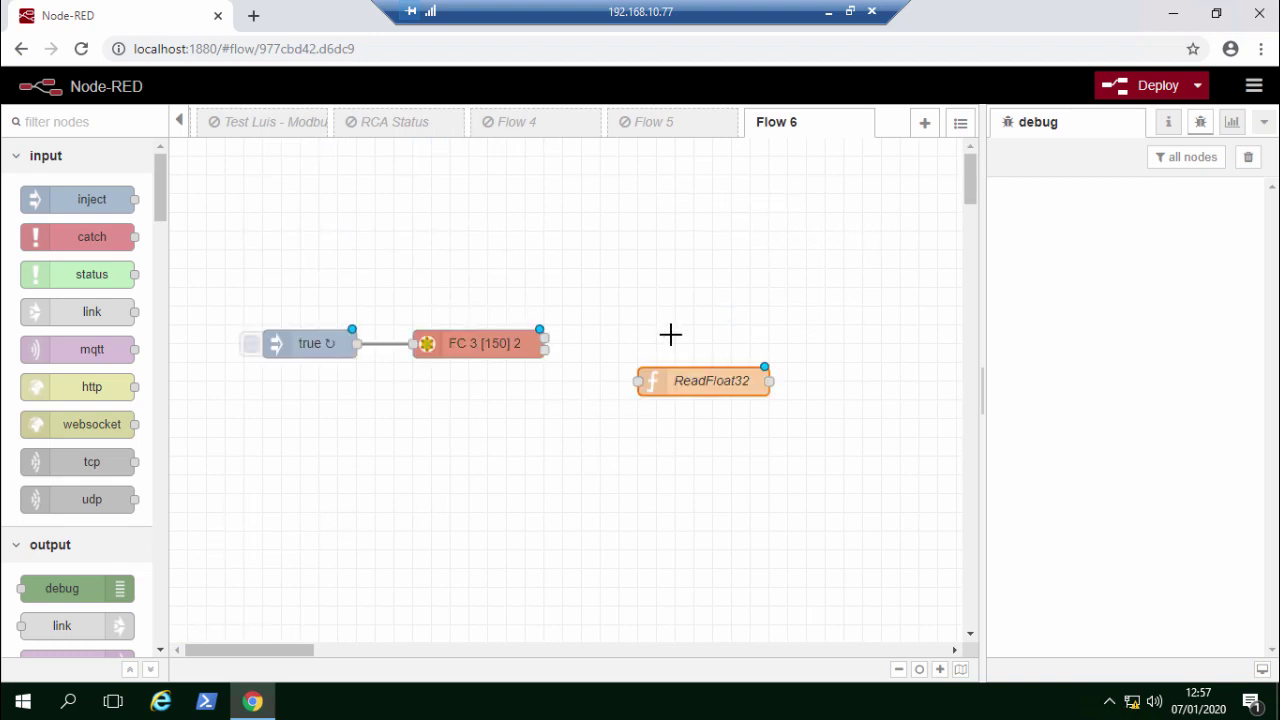
drag(693, 380, 697, 269)
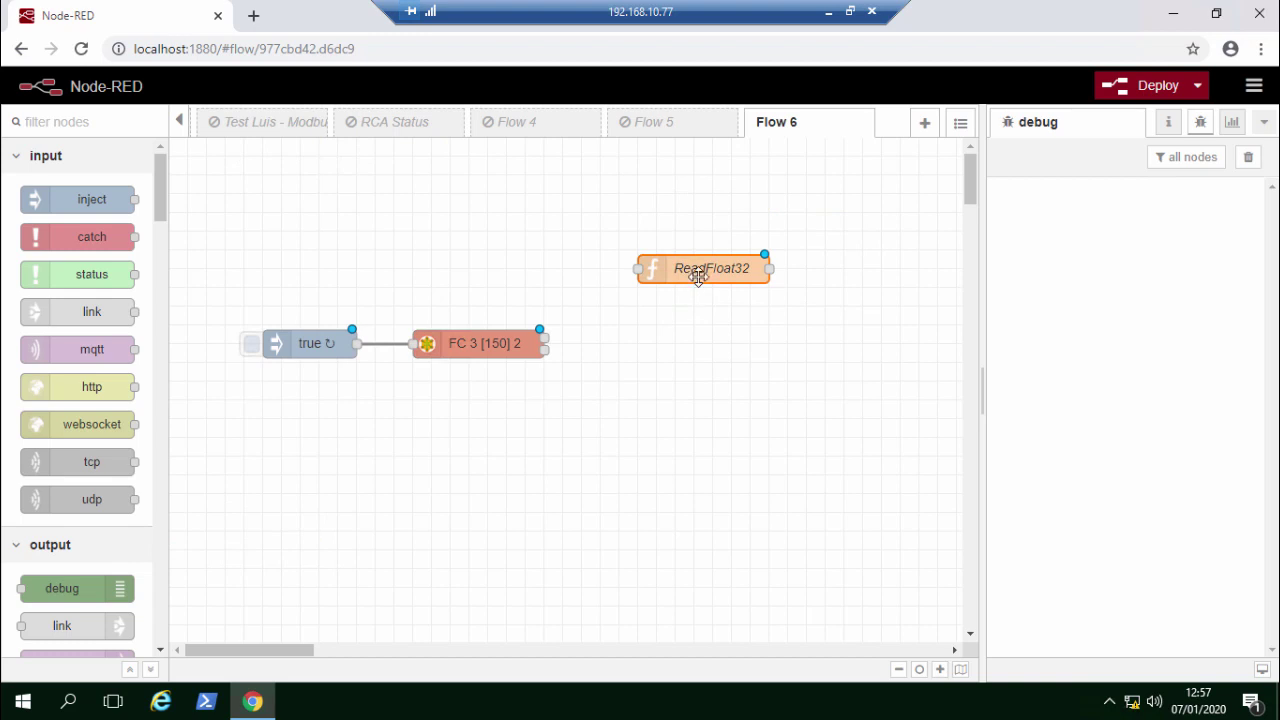
double_click(697, 269)
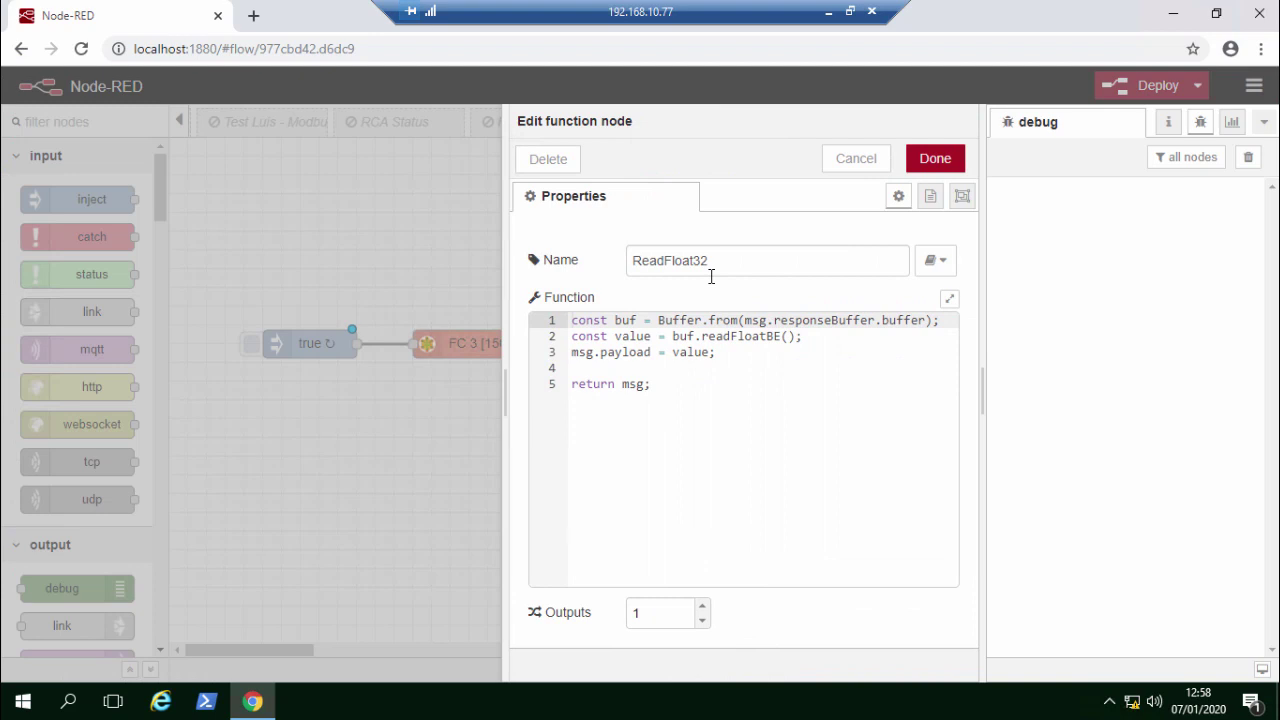
Examine the first line of the ReadFloat32 function, where a buffer is created from the message's responseBuffer.
click(775, 320)
double_click(855, 320)
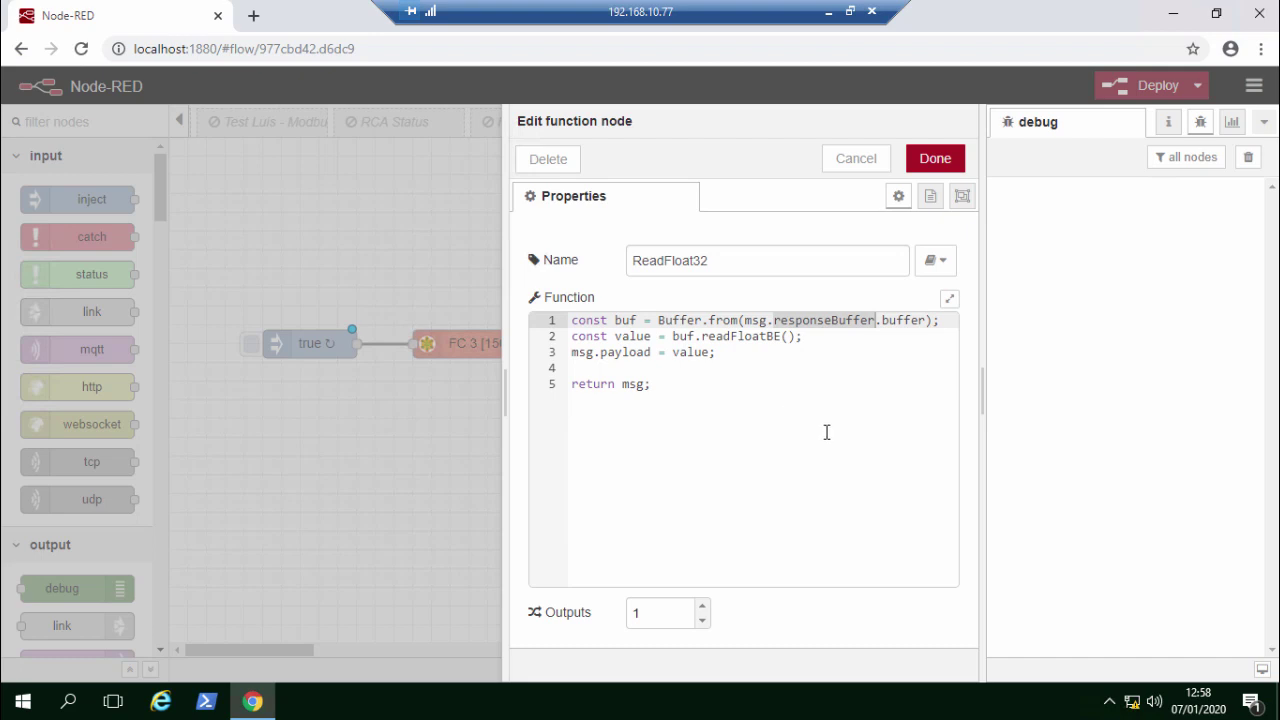
click(776, 321)
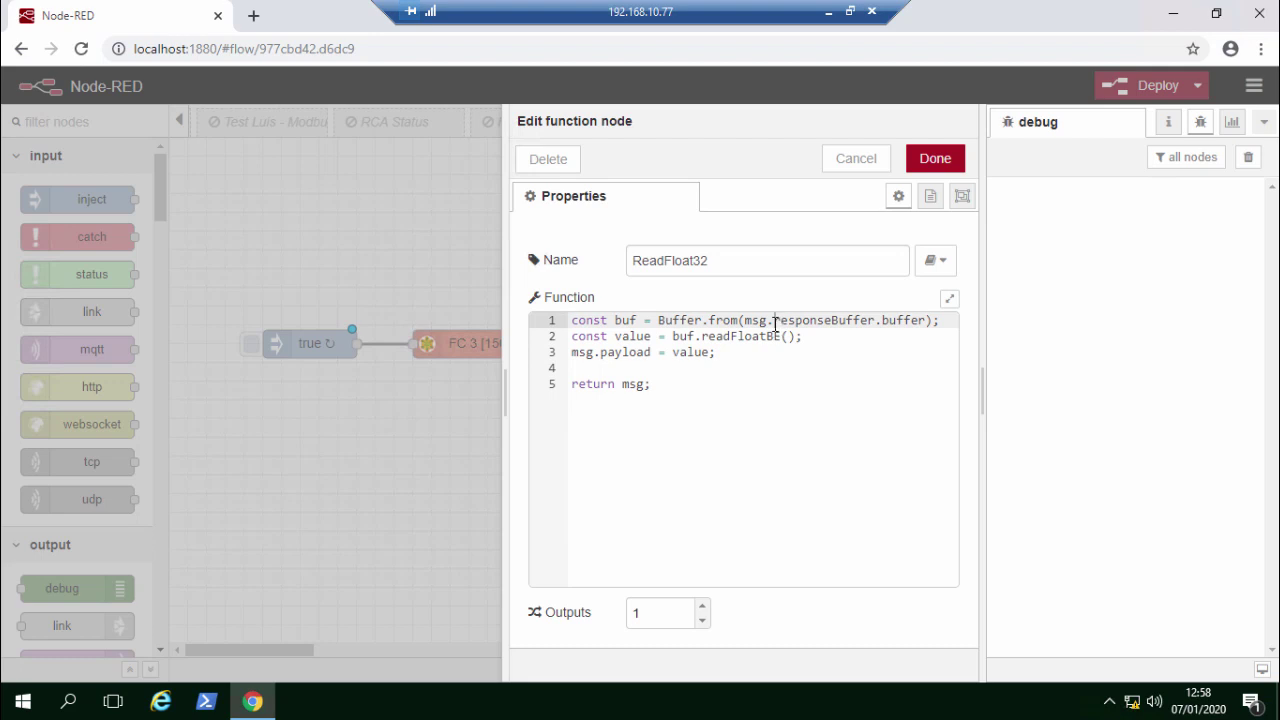
shift+click(870, 321)
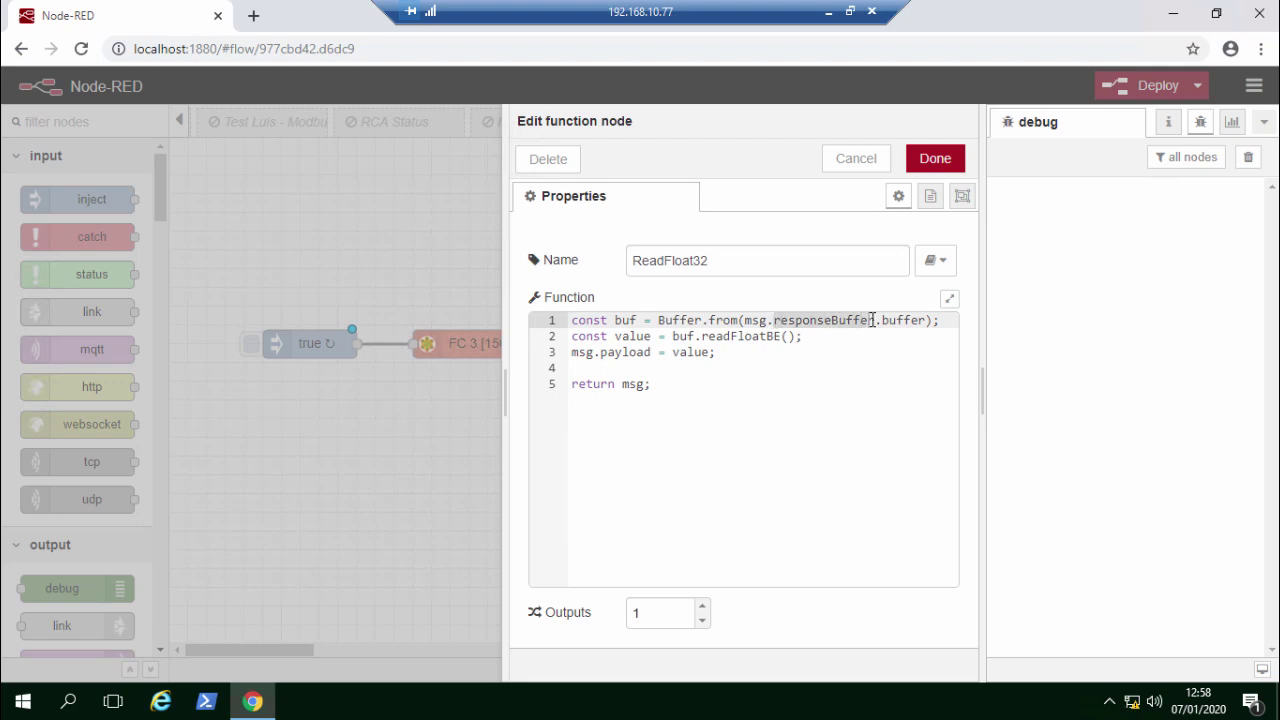
click(806, 338)
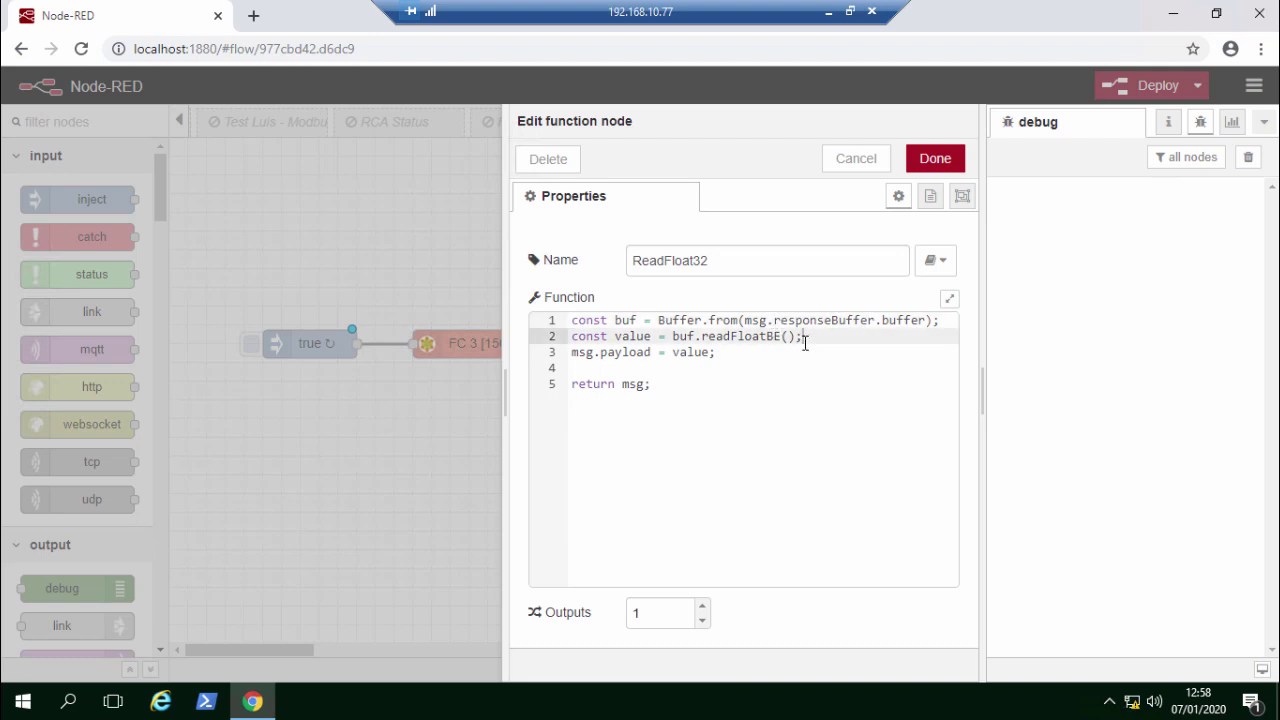
click(941, 322)
drag(941, 322, 570, 320)
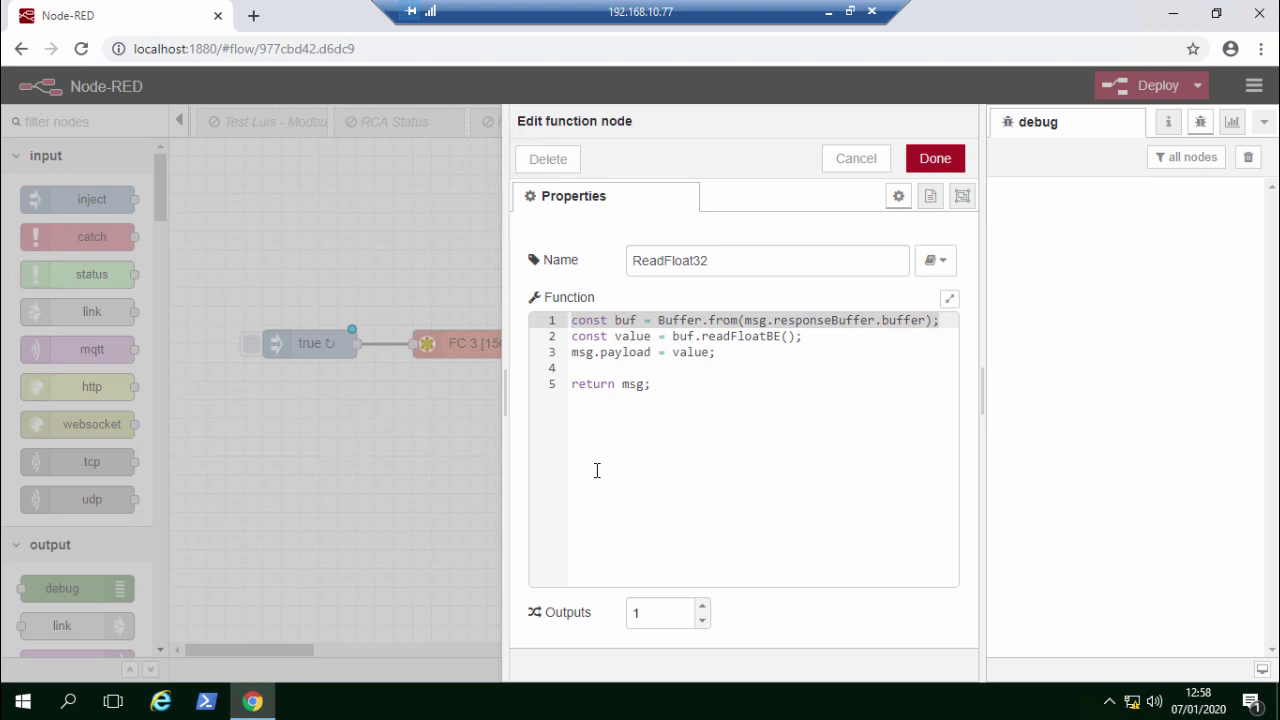
Review the function's readFloatBE conversion, payload assignment and return statement, and finish editing the ReadFloat32 node.
click(792, 337)
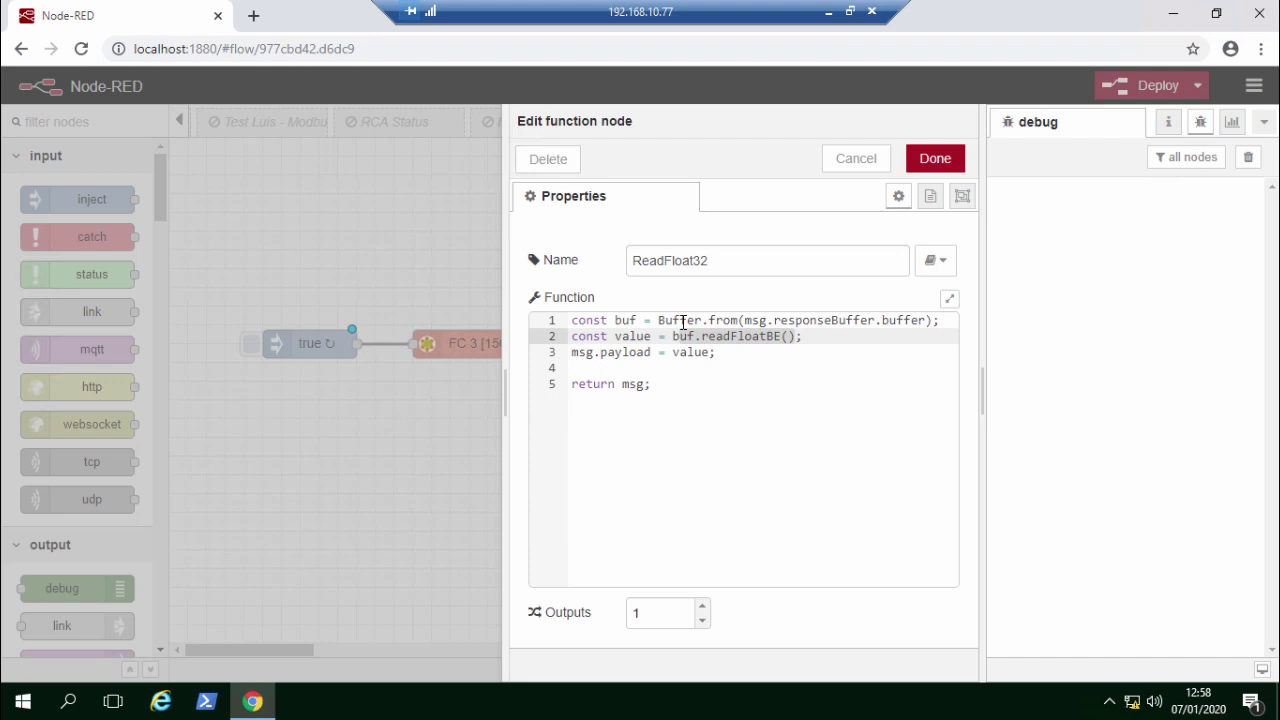
click(775, 336)
drag(766, 337, 780, 338)
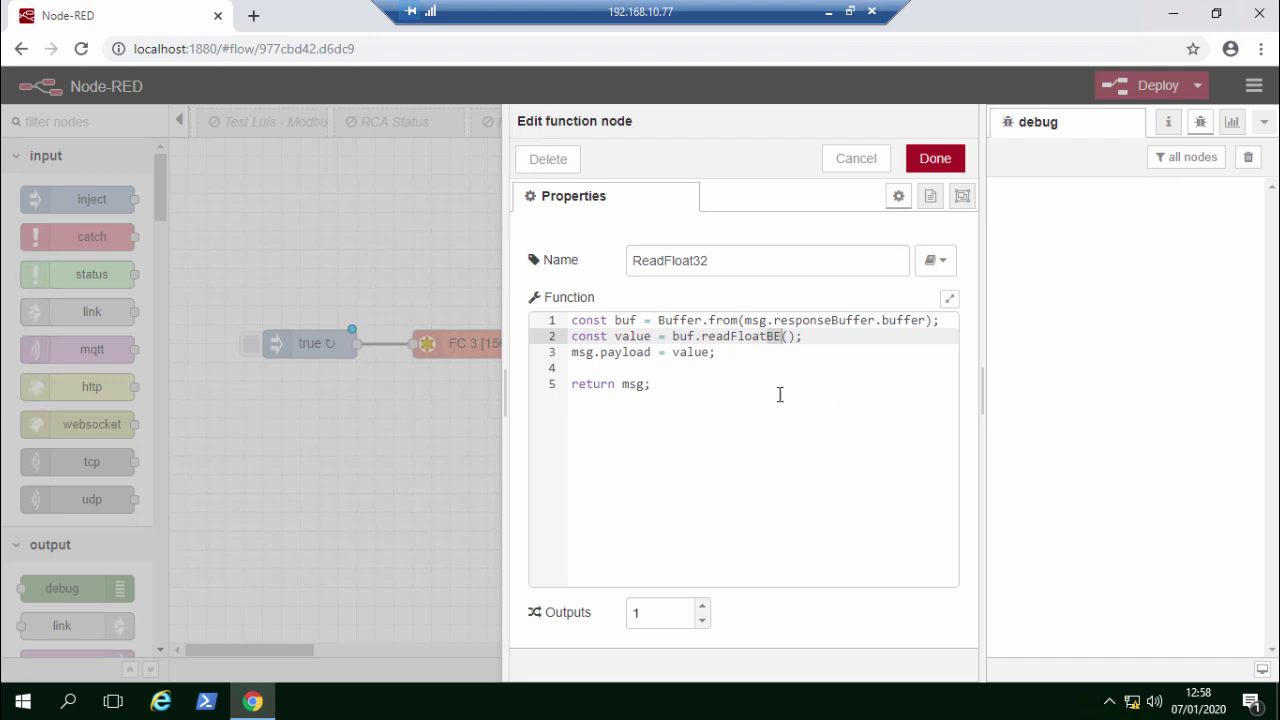
click(708, 352)
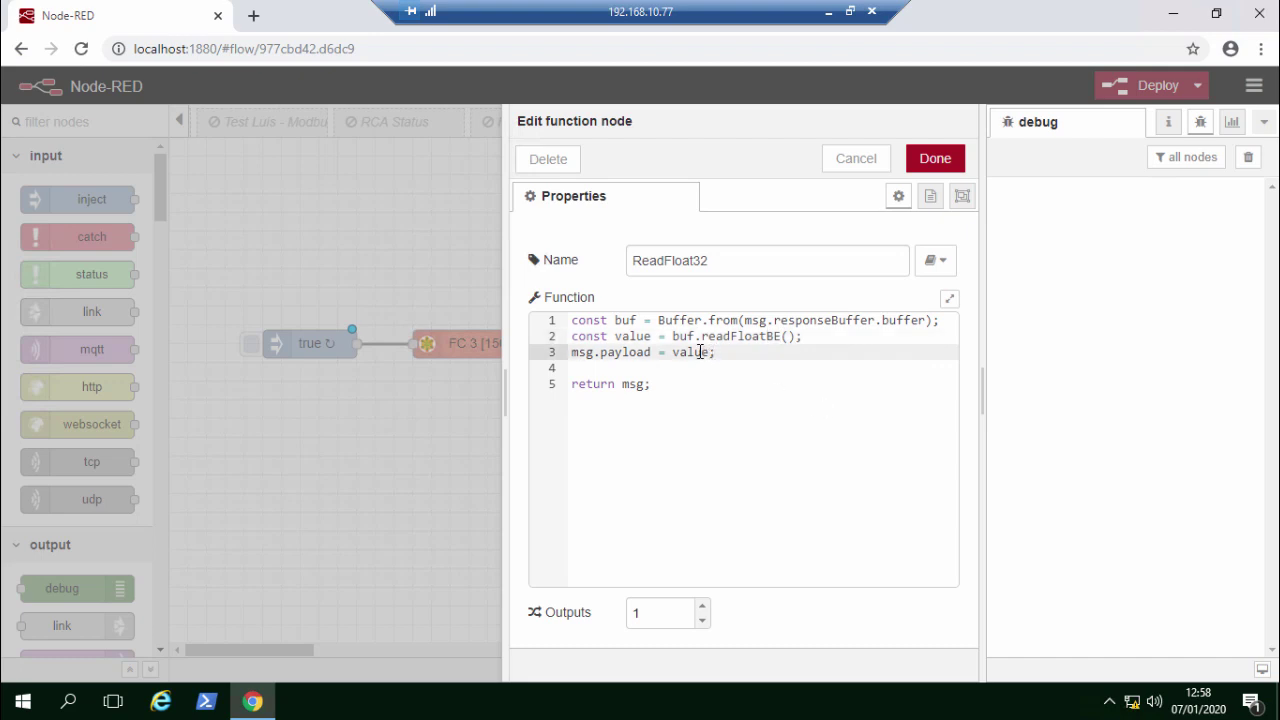
click(661, 385)
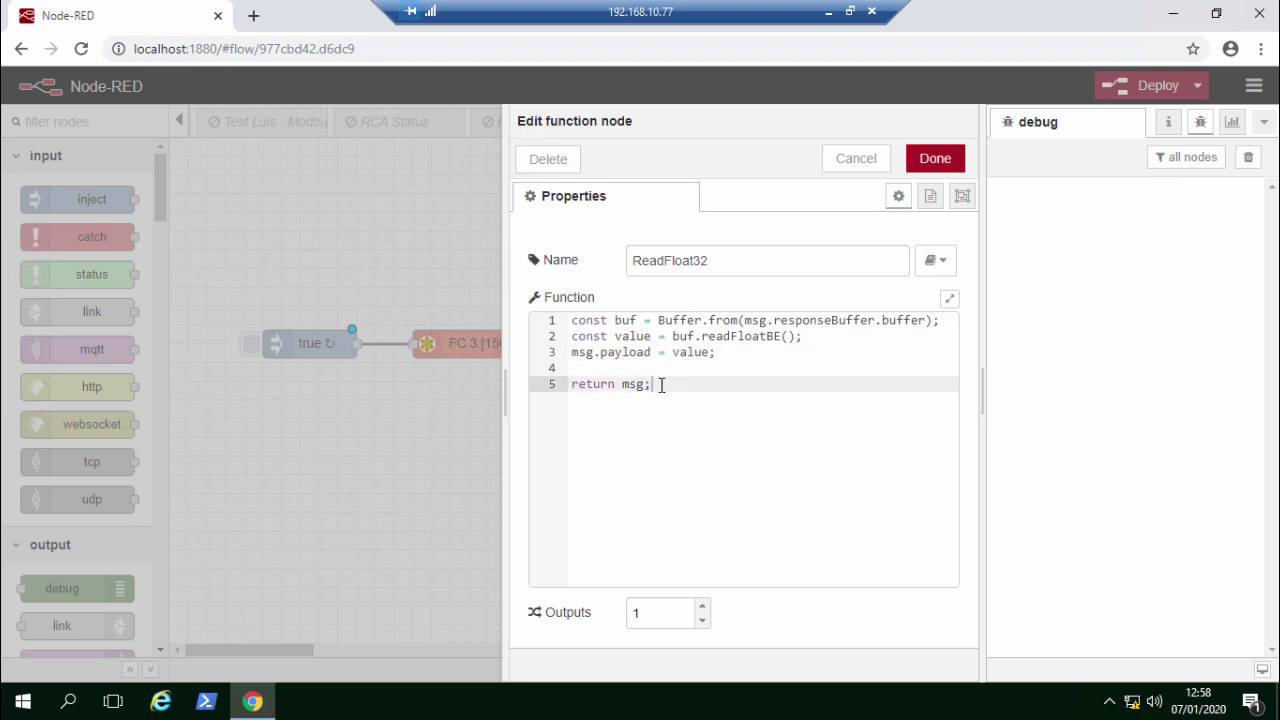
click(933, 160)
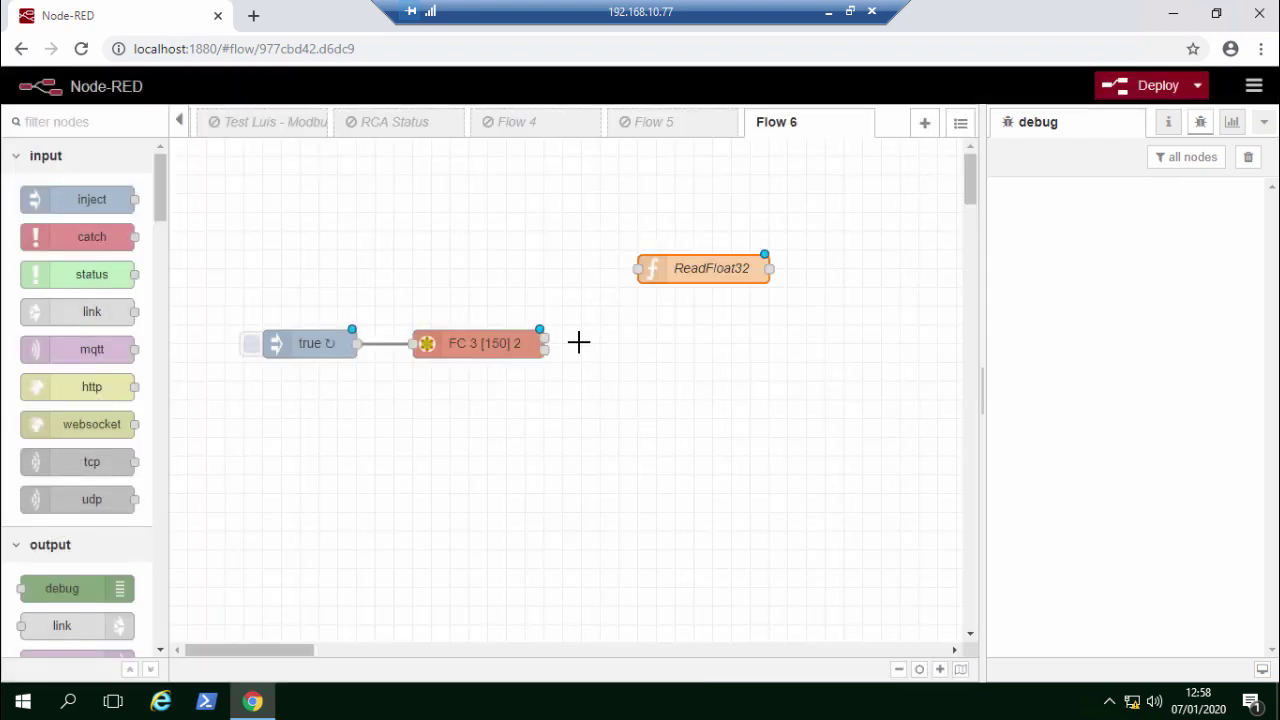